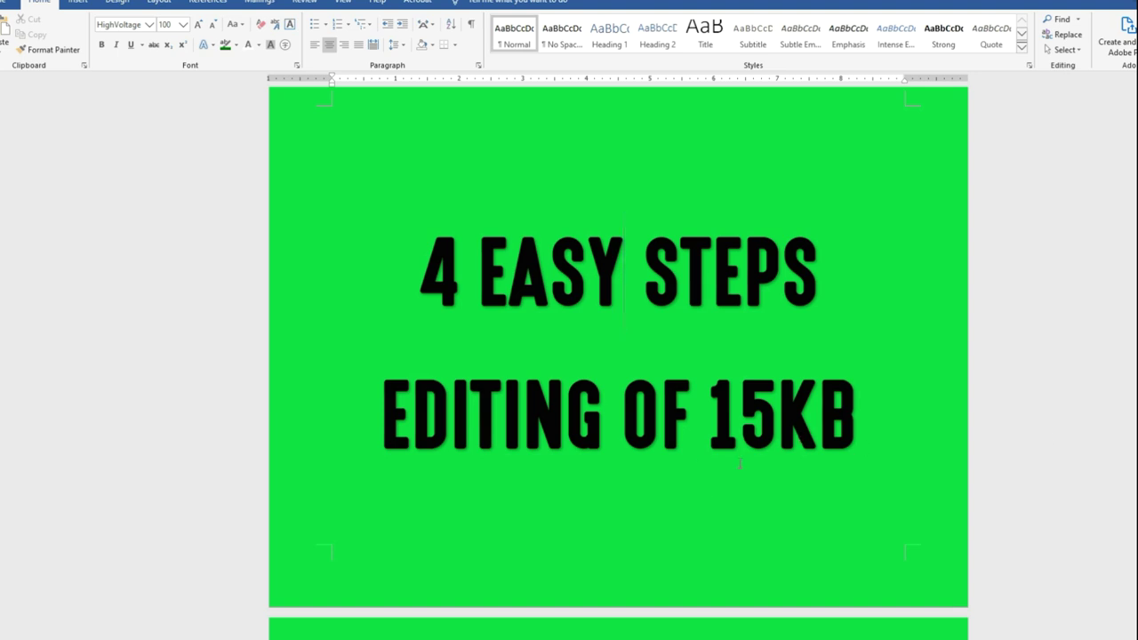
# Step: View the SAMPLE passport photo full-size in Photos, then close it and return to RESIZED FOLDER
pyautogui.scroll(-5, 739, 463)
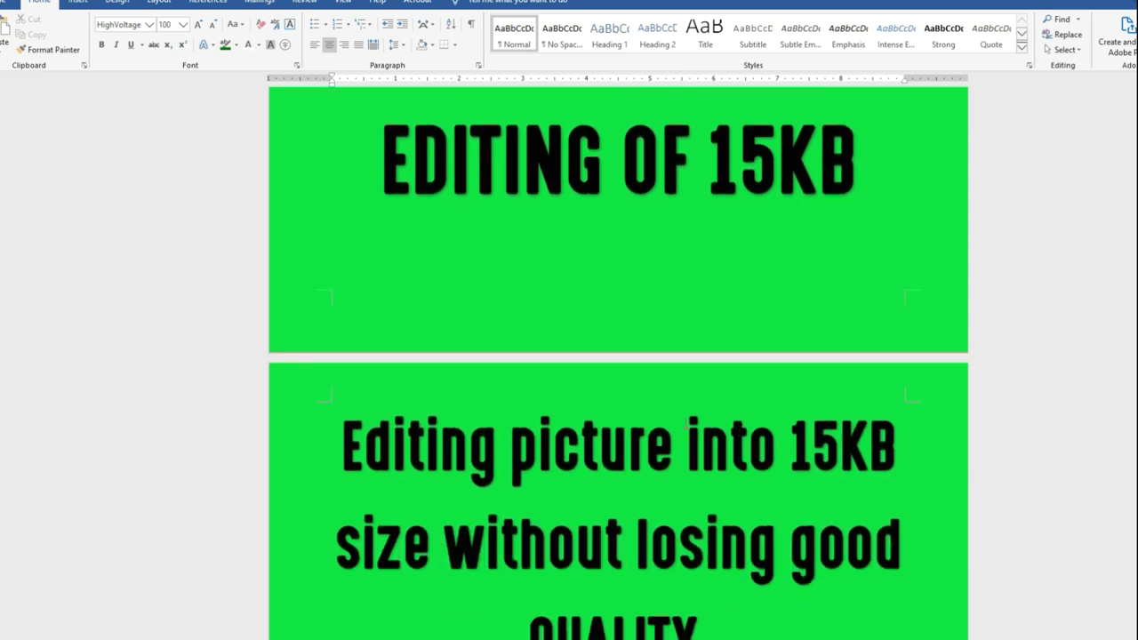
pyautogui.scroll(-5, 686, 427)
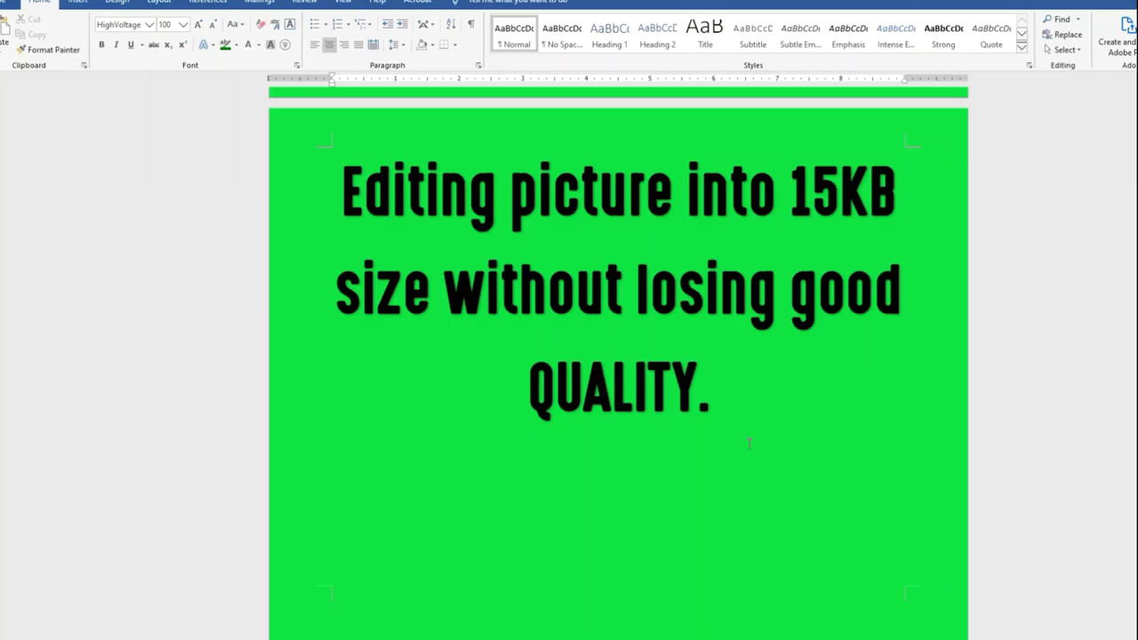
pyautogui.scroll(10, 750, 443)
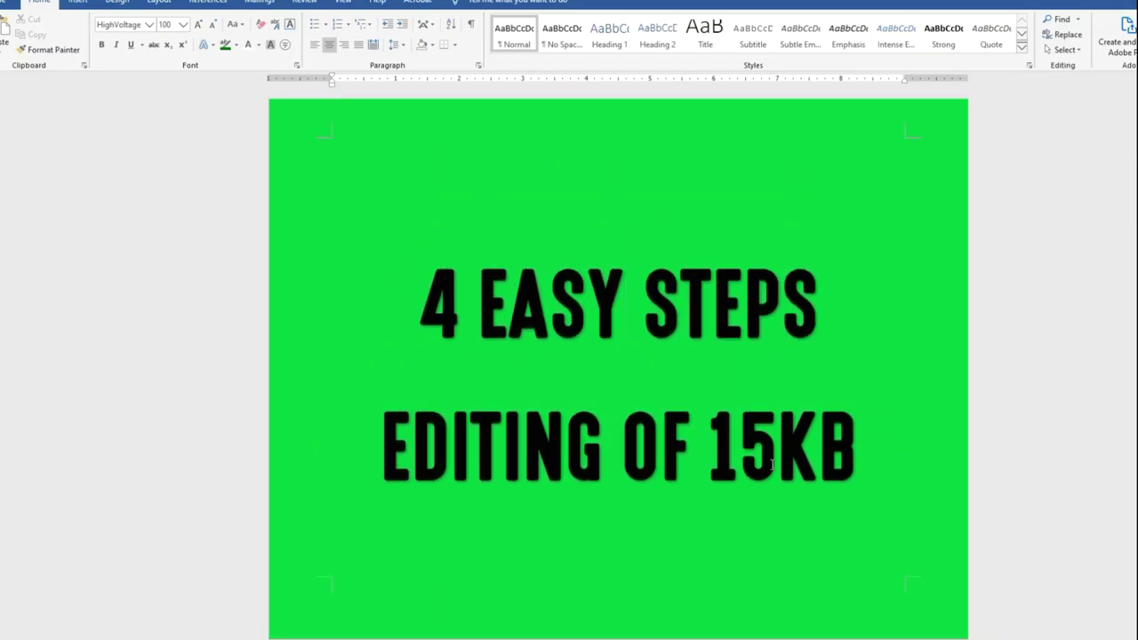
pyautogui.scroll(-10, 772, 465)
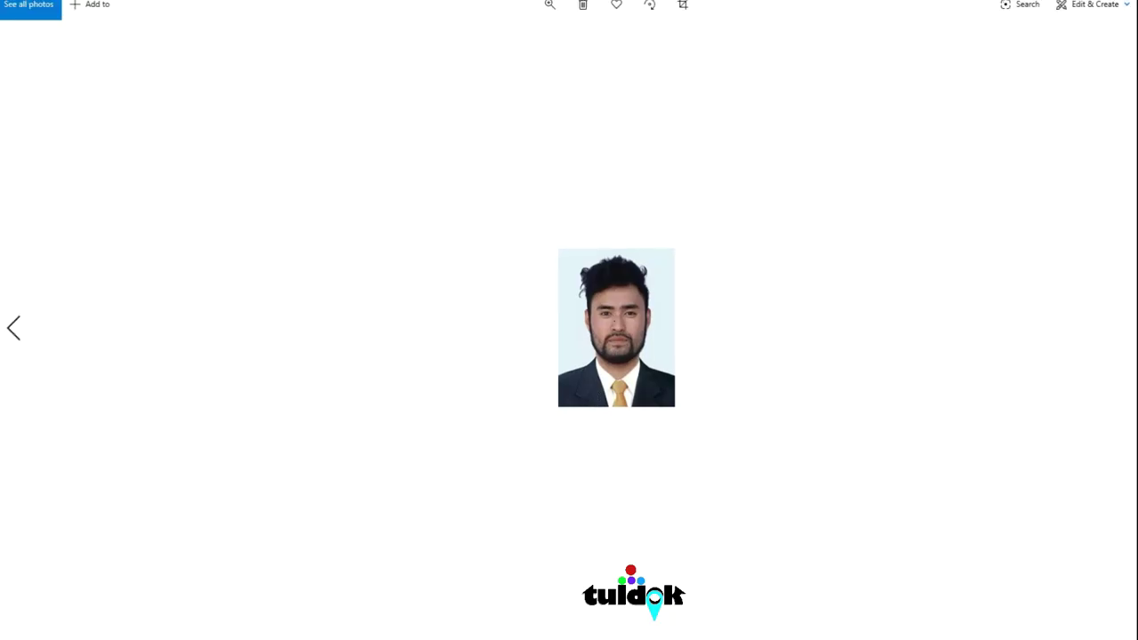
pyautogui.click(1113, 12)
pyautogui.scroll(3, 959, 336)
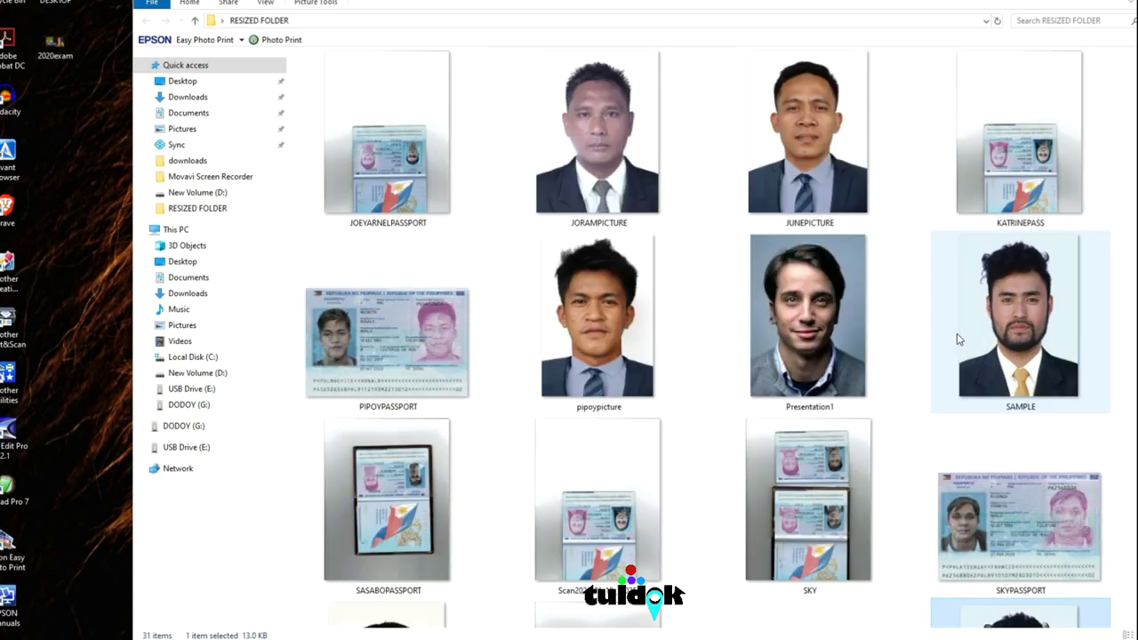
pyautogui.doubleClick(1021, 274)
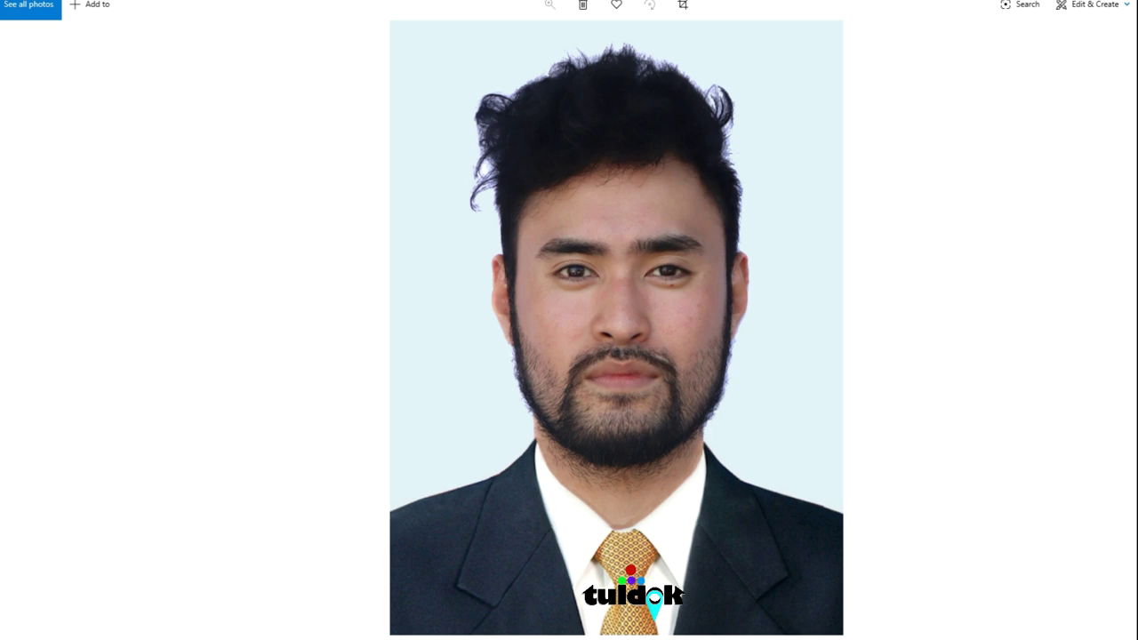
pyautogui.hotkey('alt', 'F4')
pyautogui.scroll(-3, 915, 488)
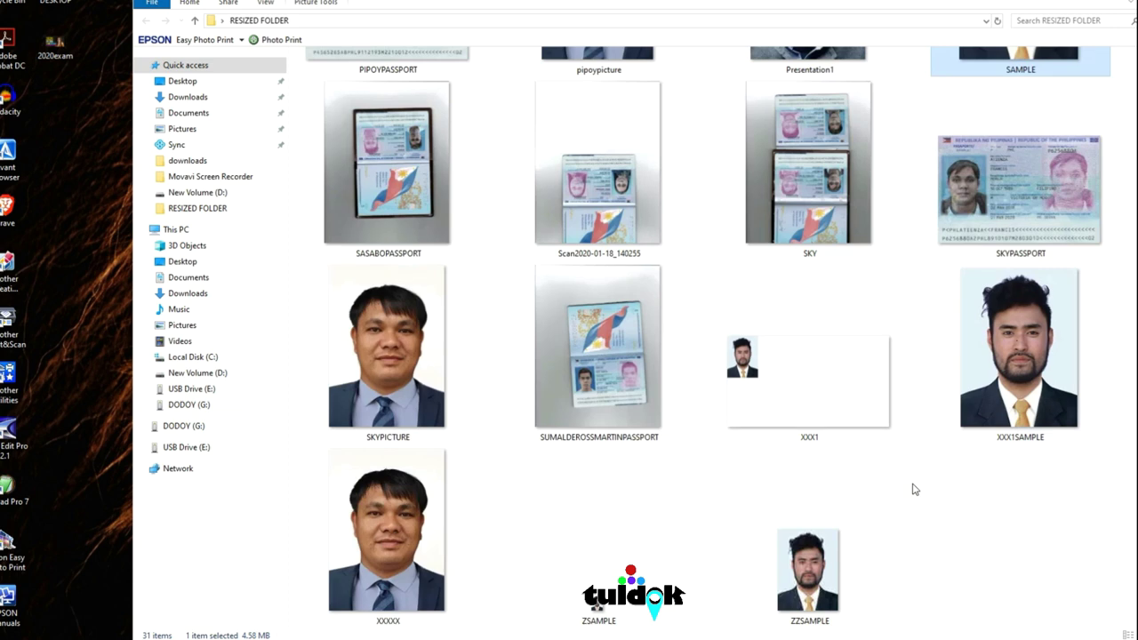
pyautogui.click(604, 608)
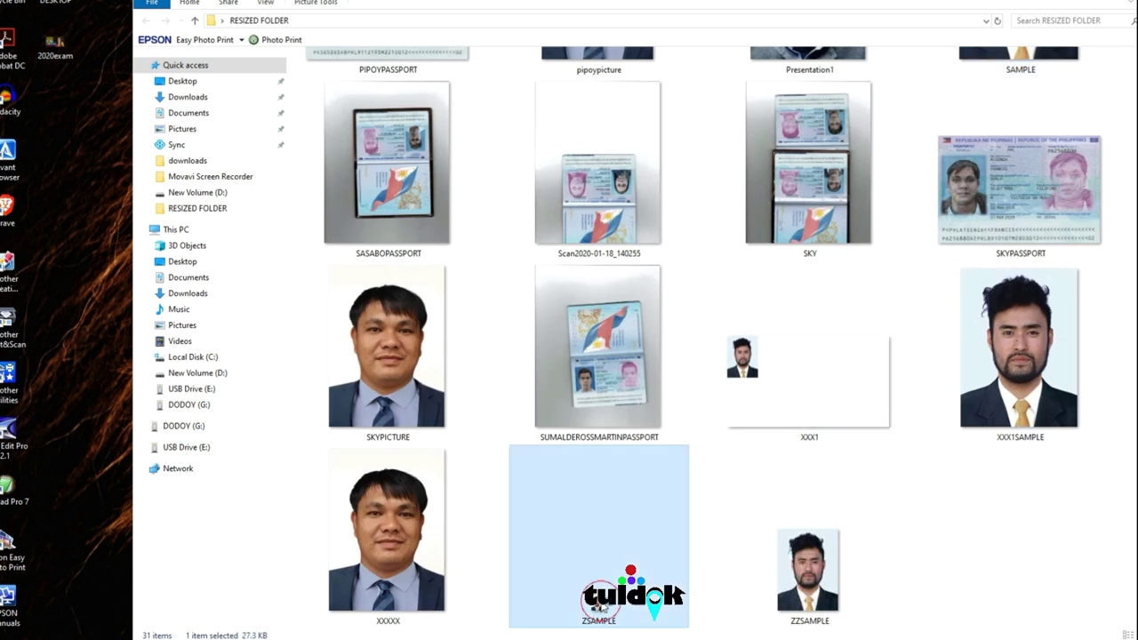
pyautogui.doubleClick(686, 583)
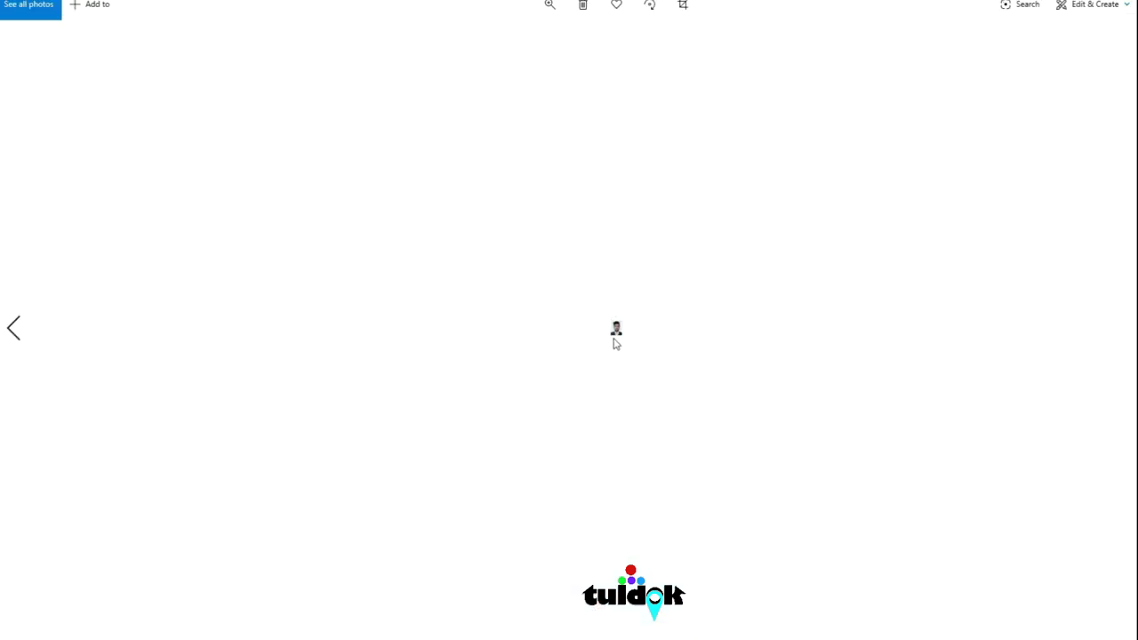
pyautogui.click(550, 6)
pyautogui.moveTo(488, 43)
pyautogui.mouseDown()
pyautogui.moveTo(650, 71)
pyautogui.moveTo(480, 58)
pyautogui.mouseUp()
pyautogui.hotkey('alt', 'F4')
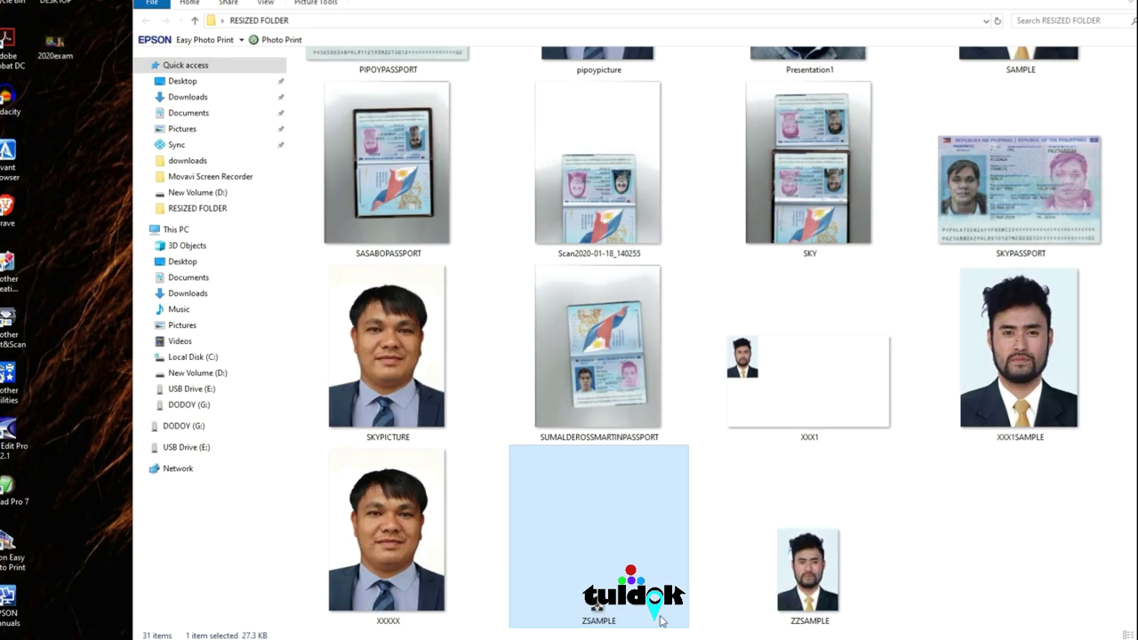
pyautogui.moveTo(597, 608)
pyautogui.moveTo(598, 609)
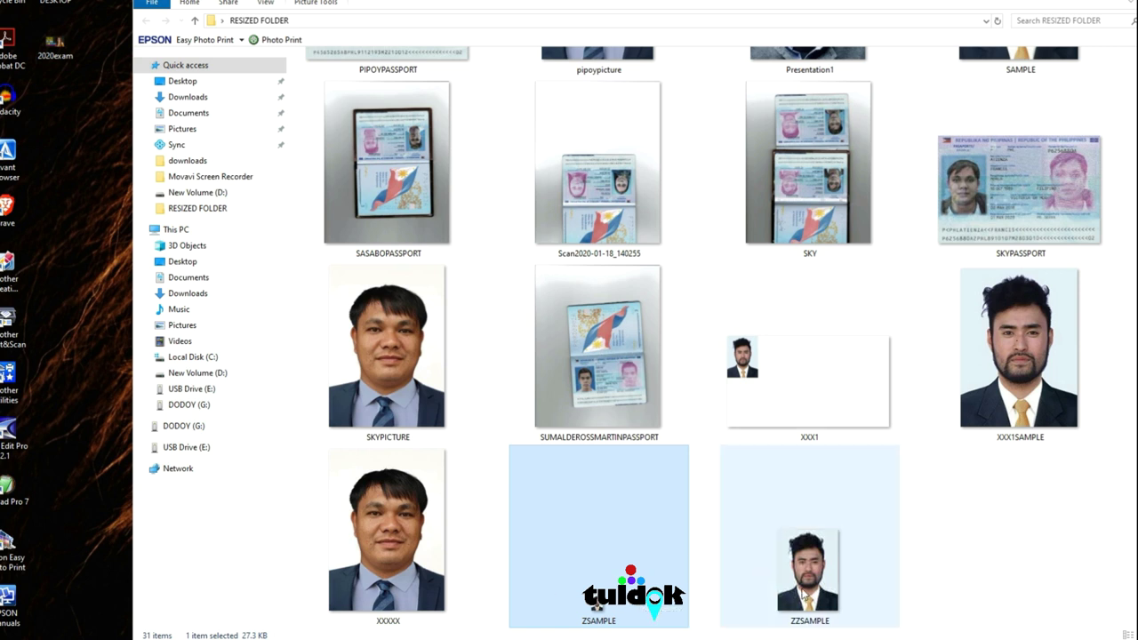
pyautogui.moveTo(809, 570)
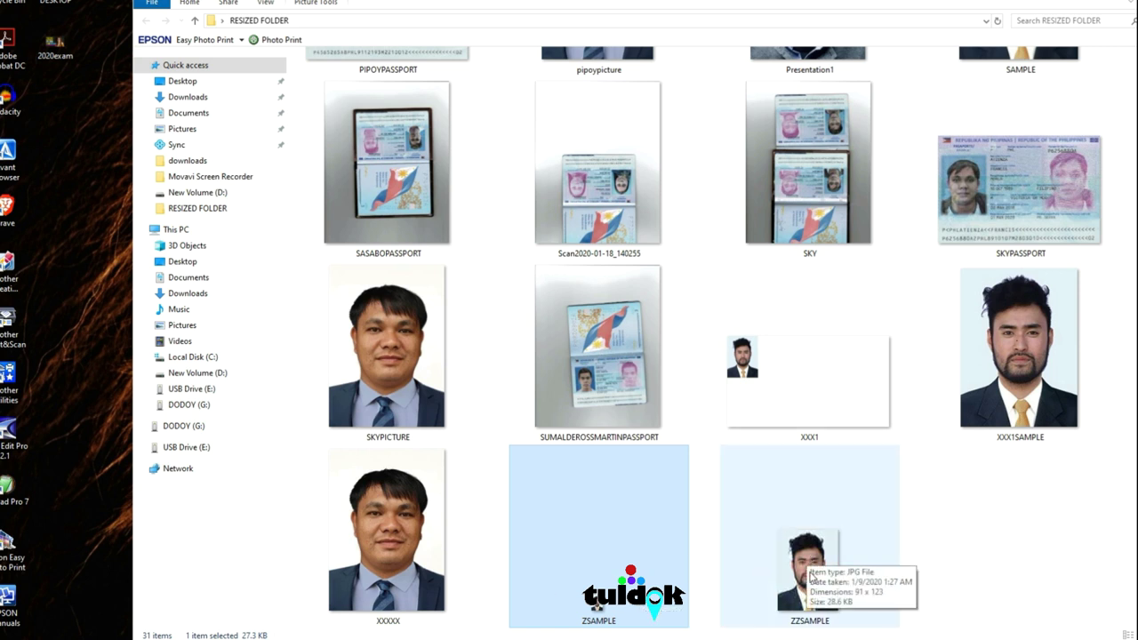
pyautogui.scroll(5, 889, 459)
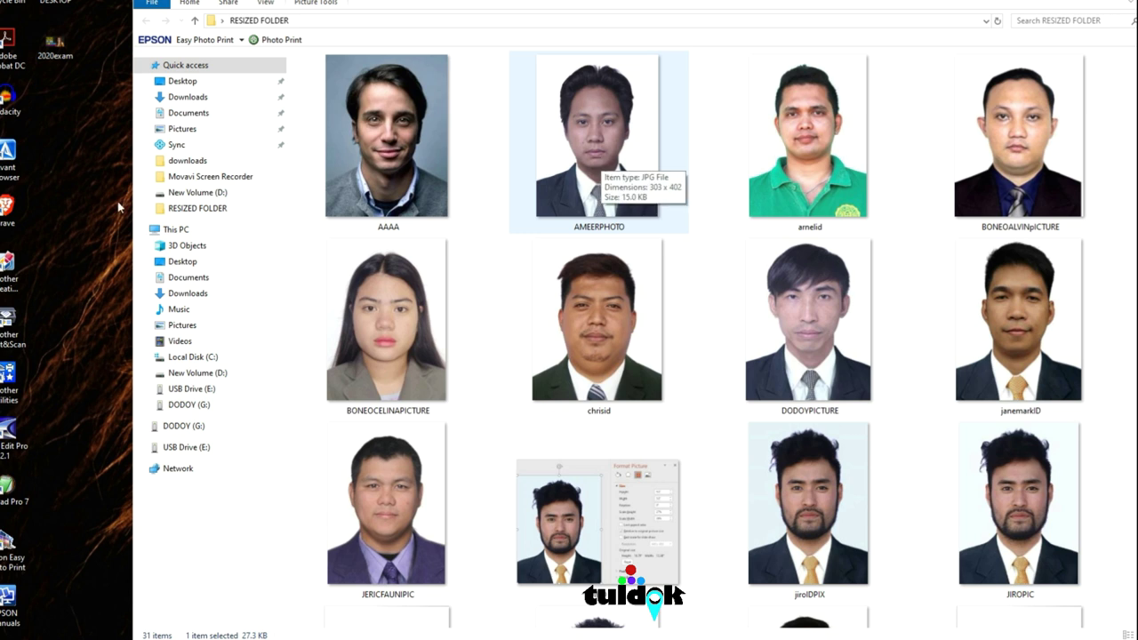
pyautogui.click(193, 393)
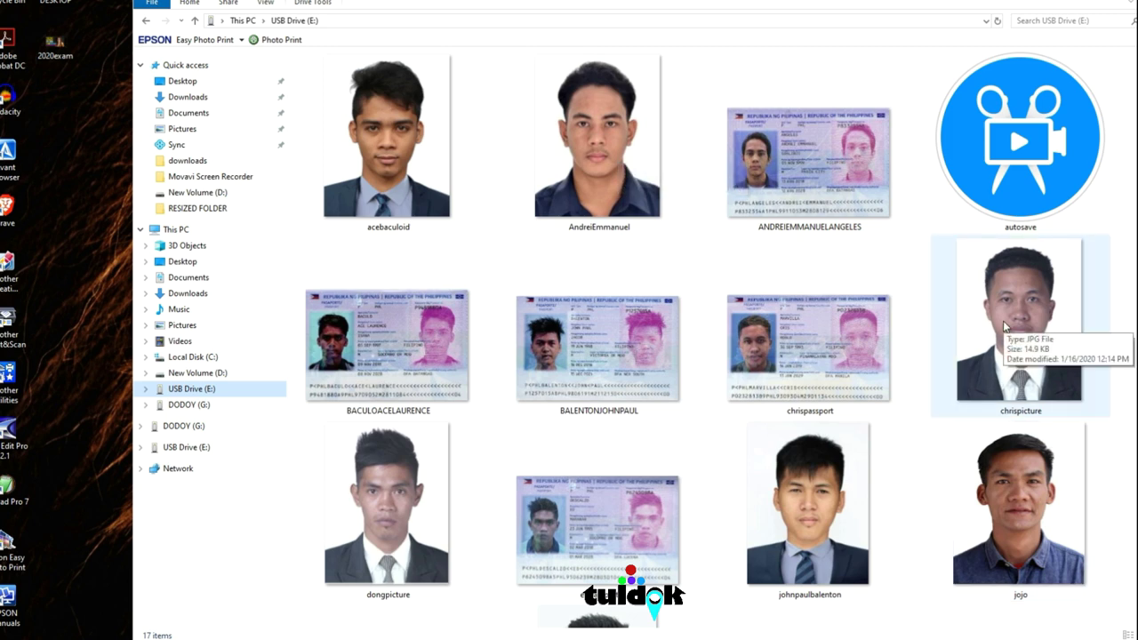
# Step: Show the DODOY (G:) drive's 12 ID portraits and passport scans as extra large icons
pyautogui.scroll(-3, 916, 471)
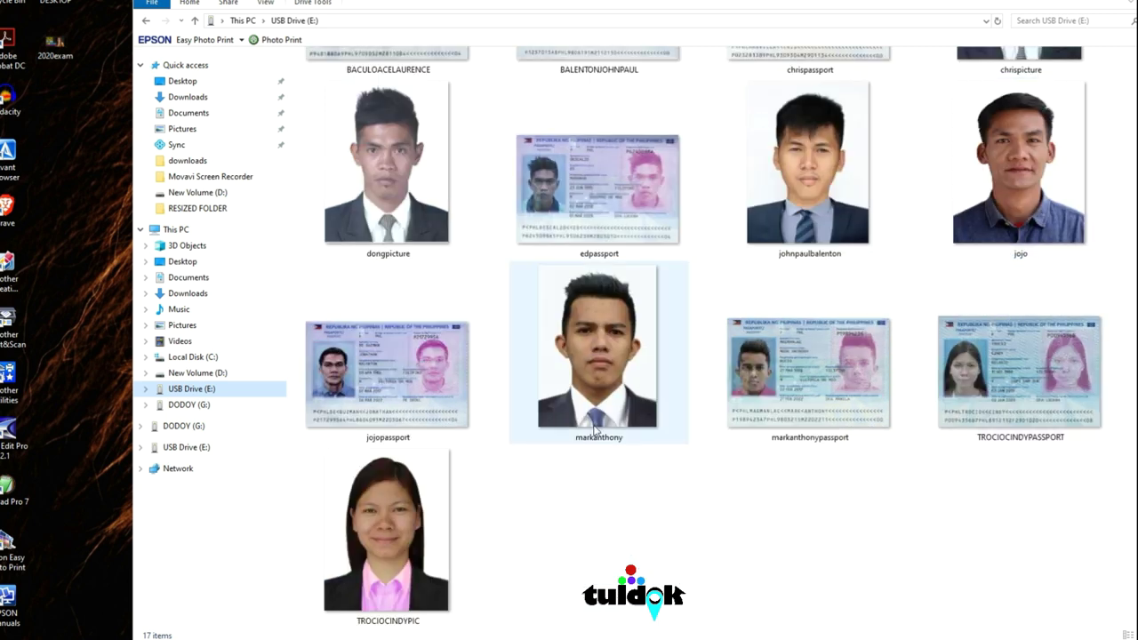
pyautogui.scroll(3, 602, 384)
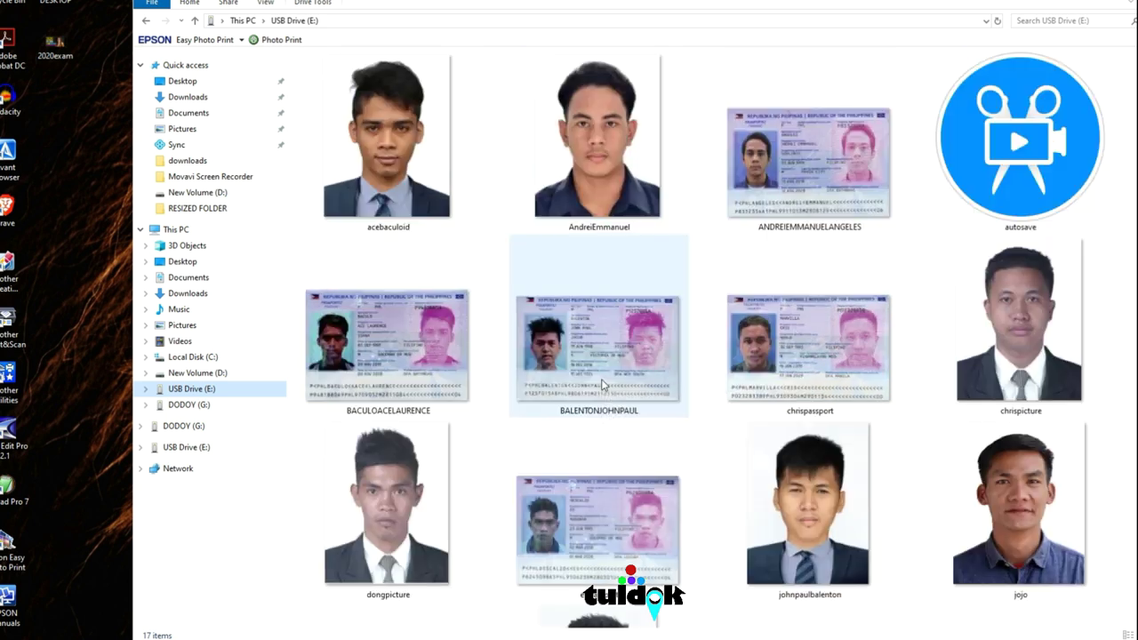
pyautogui.click(190, 405)
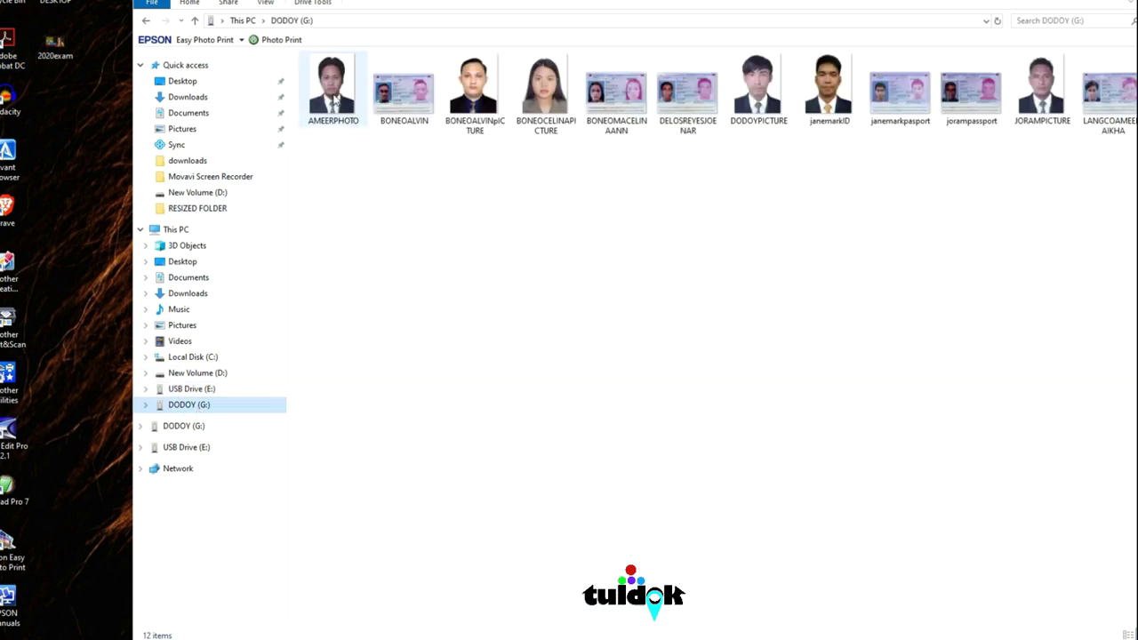
pyautogui.rightClick(475, 311)
pyautogui.moveTo(526, 328)
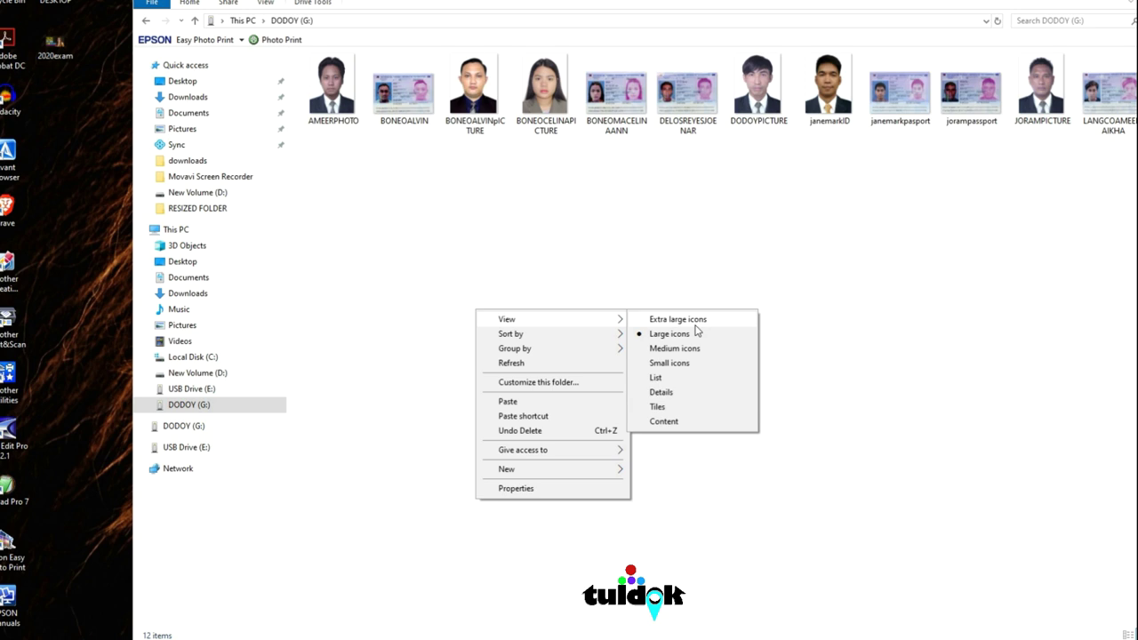
pyautogui.click(686, 320)
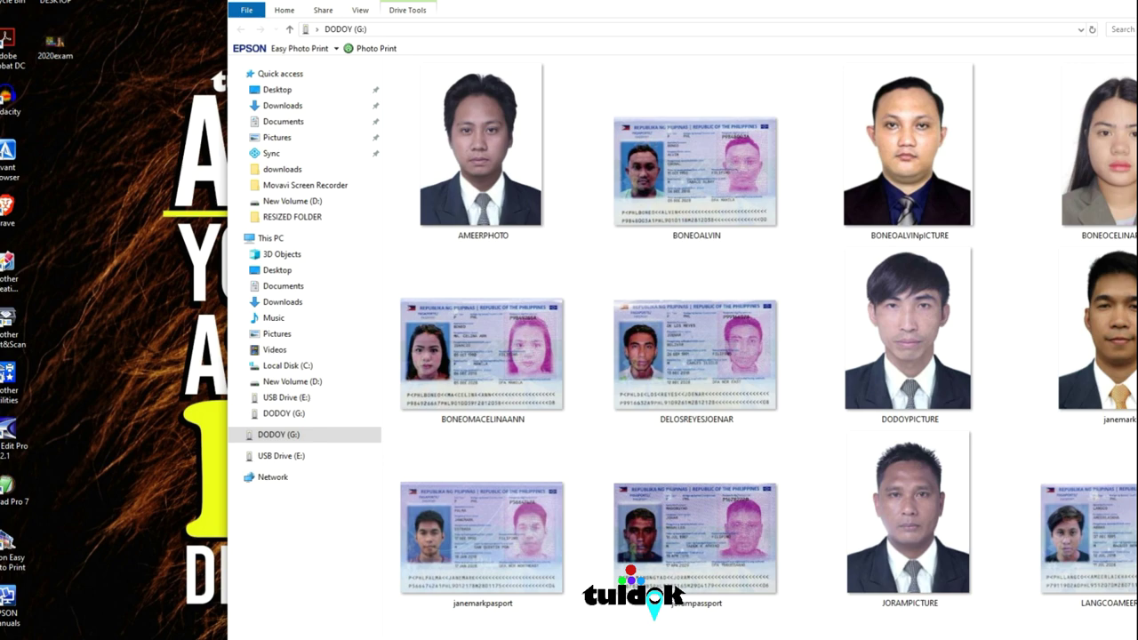
pyautogui.hotkey('alt', 'Left')
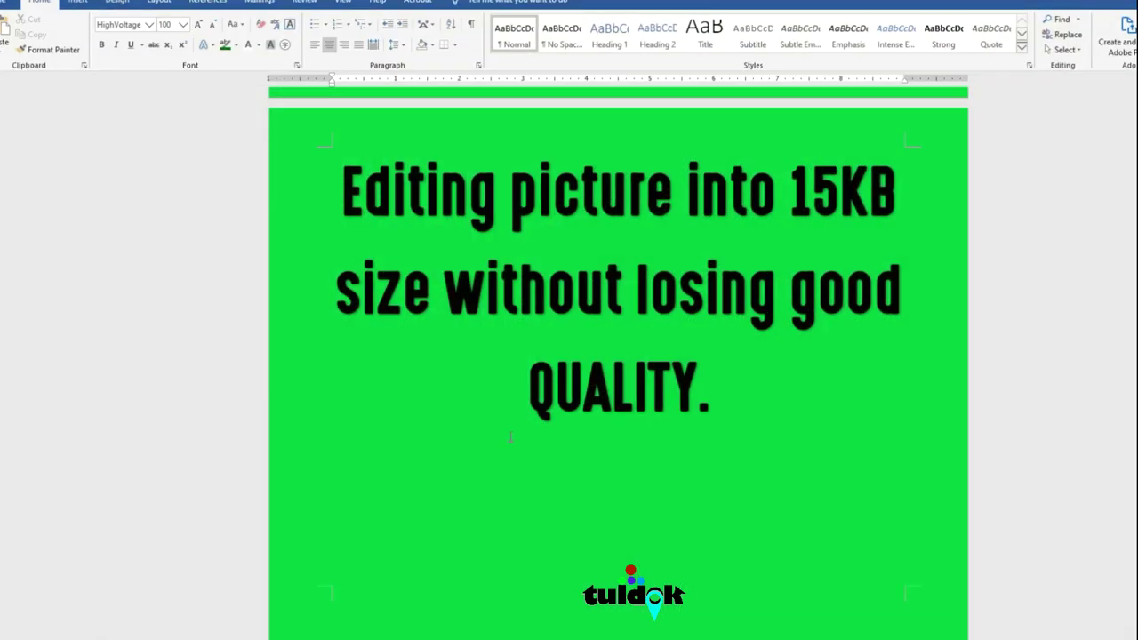
# Step: Insert a line break before the STEP 1 heading so it starts on the next page
pyautogui.scroll(-5, 512, 436)
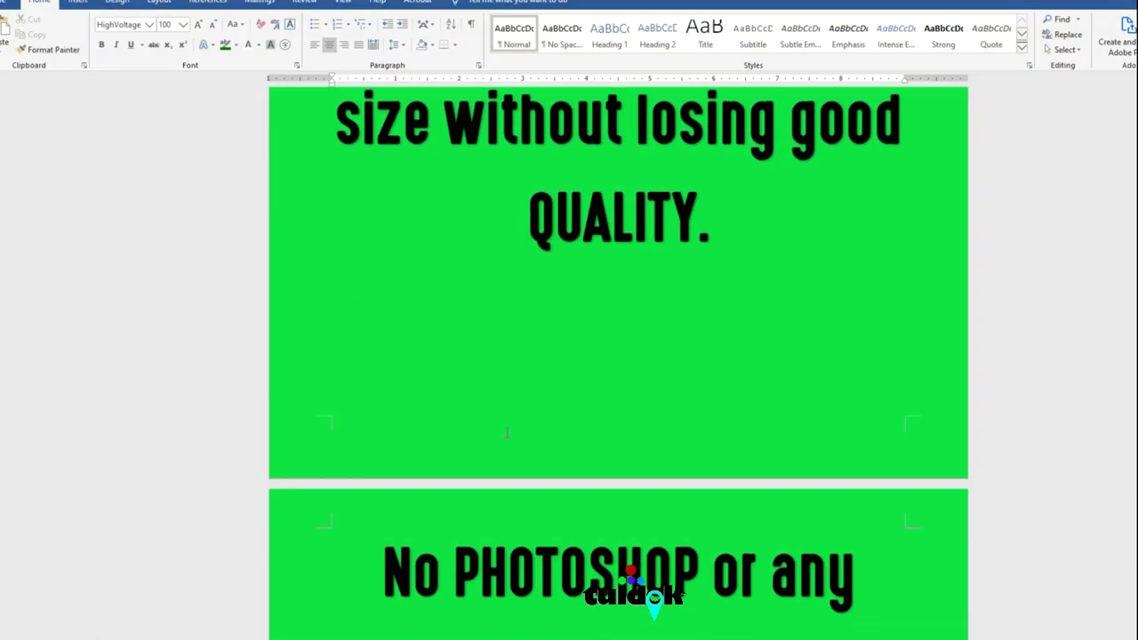
pyautogui.scroll(-9, 507, 433)
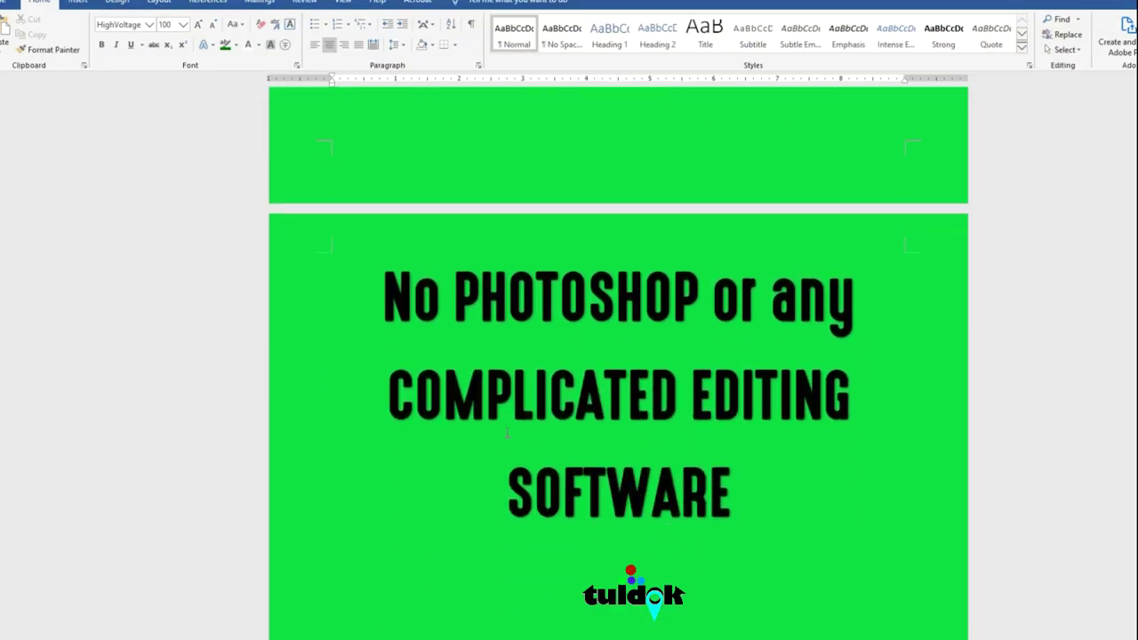
pyautogui.scroll(1, 507, 434)
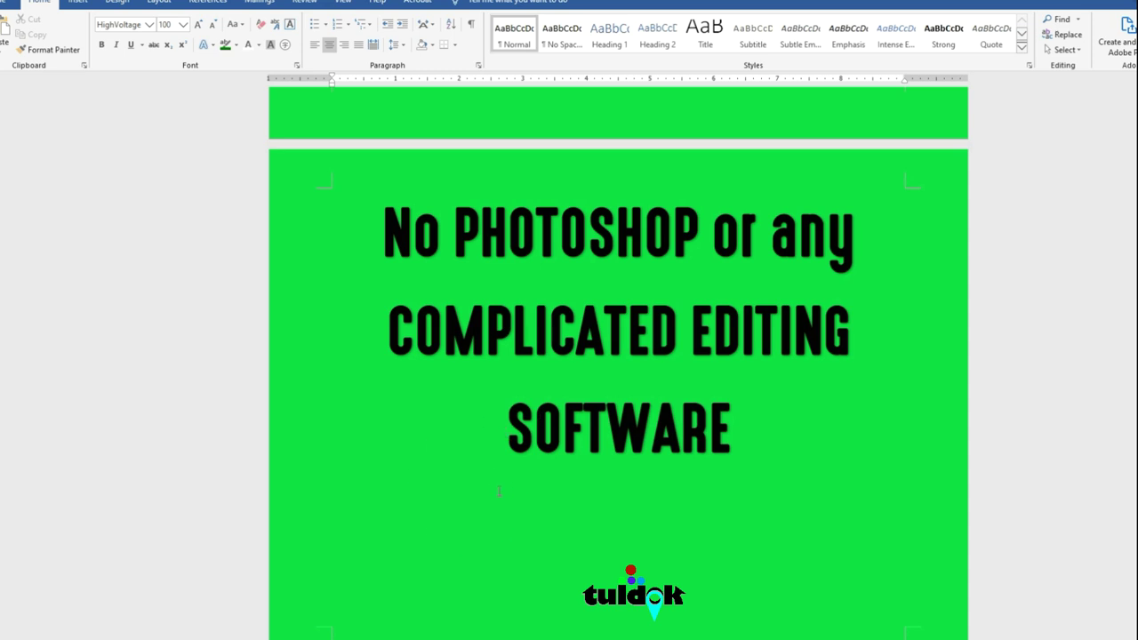
pyautogui.scroll(-14, 520, 460)
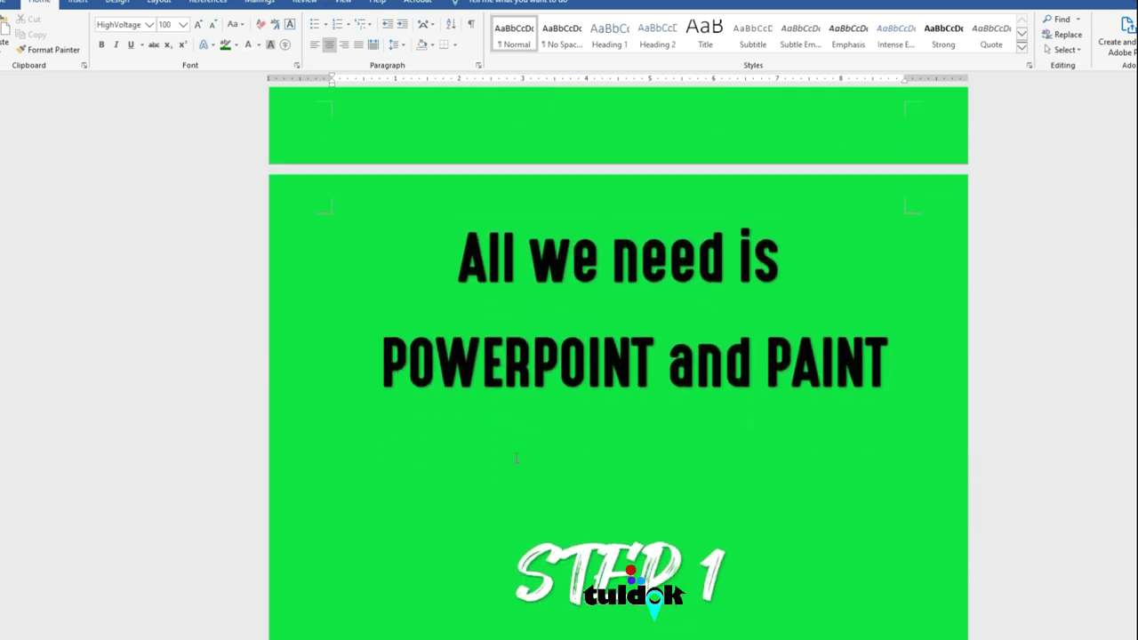
pyautogui.scroll(-3, 516, 458)
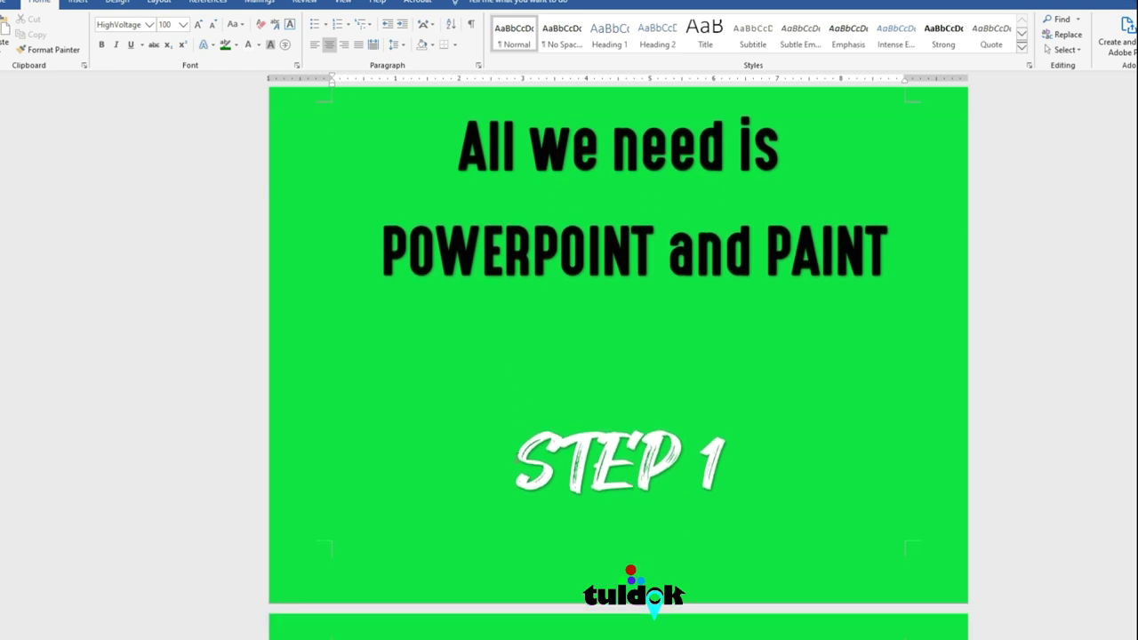
pyautogui.scroll(-7, 424, 412)
pyautogui.scroll(5, 424, 412)
pyautogui.click(530, 396)
pyautogui.press('Return')
# Step: Select the passport photo on PowerPoint's slide 1
pyautogui.scroll(-7, 530, 396)
pyautogui.scroll(-5, 619, 356)
pyautogui.scroll(2, 619, 356)
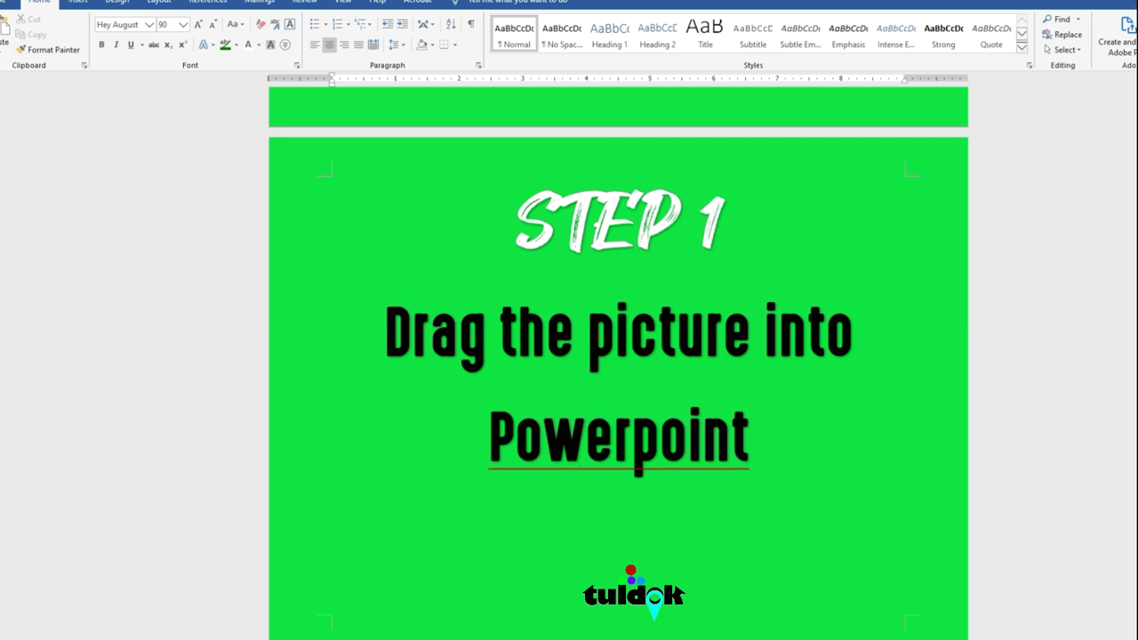
pyautogui.moveTo(973, 639)
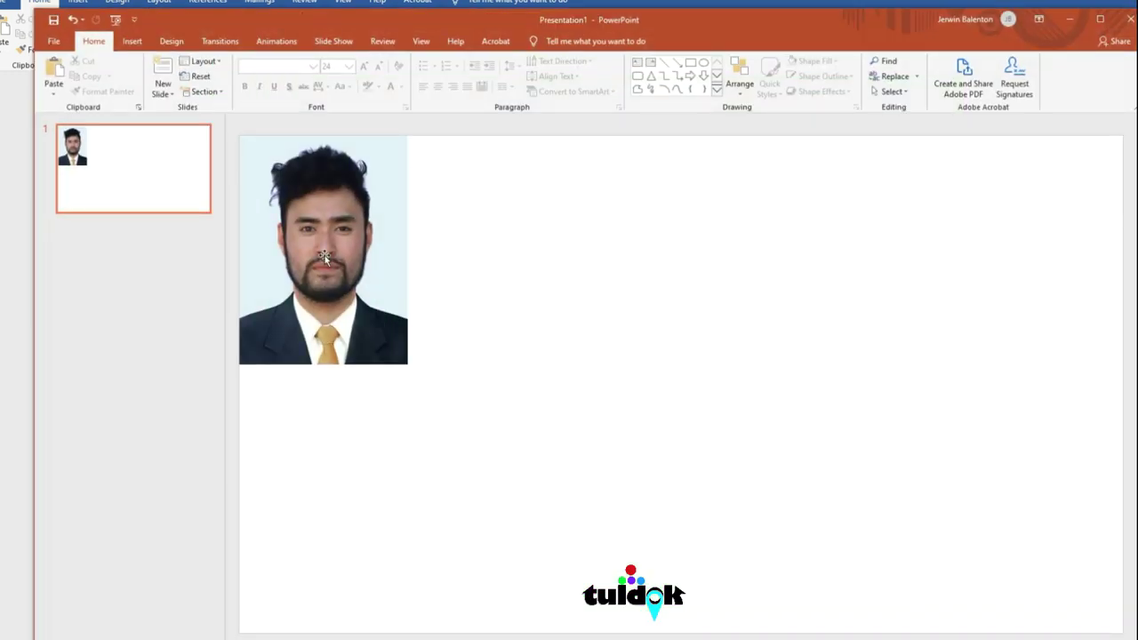
pyautogui.click(380, 308)
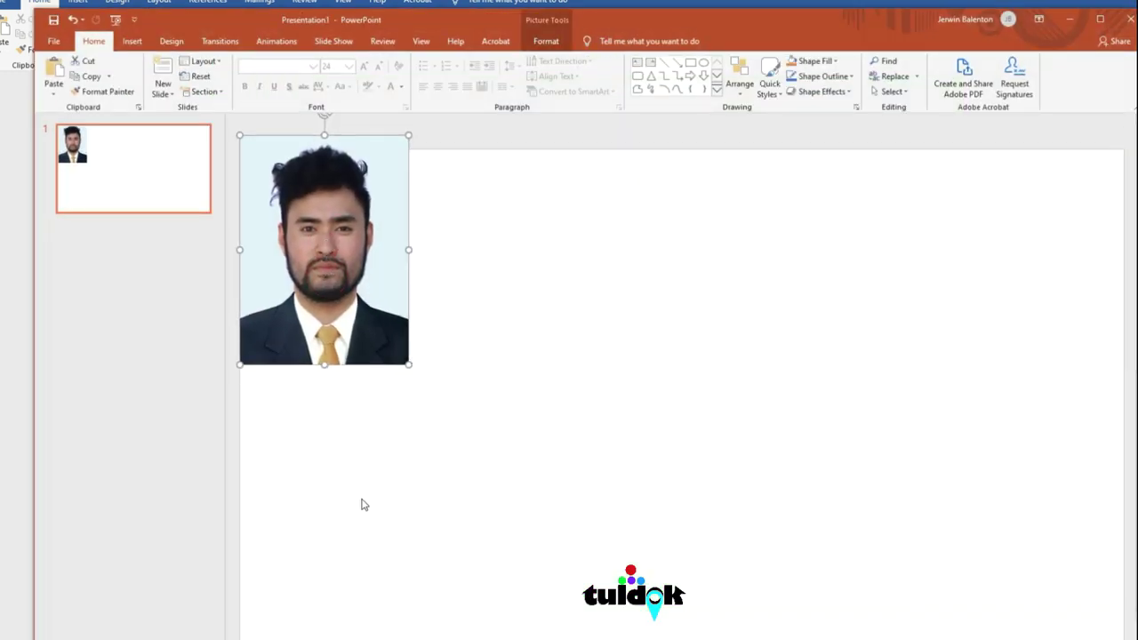
# Step: Delete the passport photo so the slide is blank
pyautogui.moveTo(359, 304); pyautogui.dragTo(359, 318)
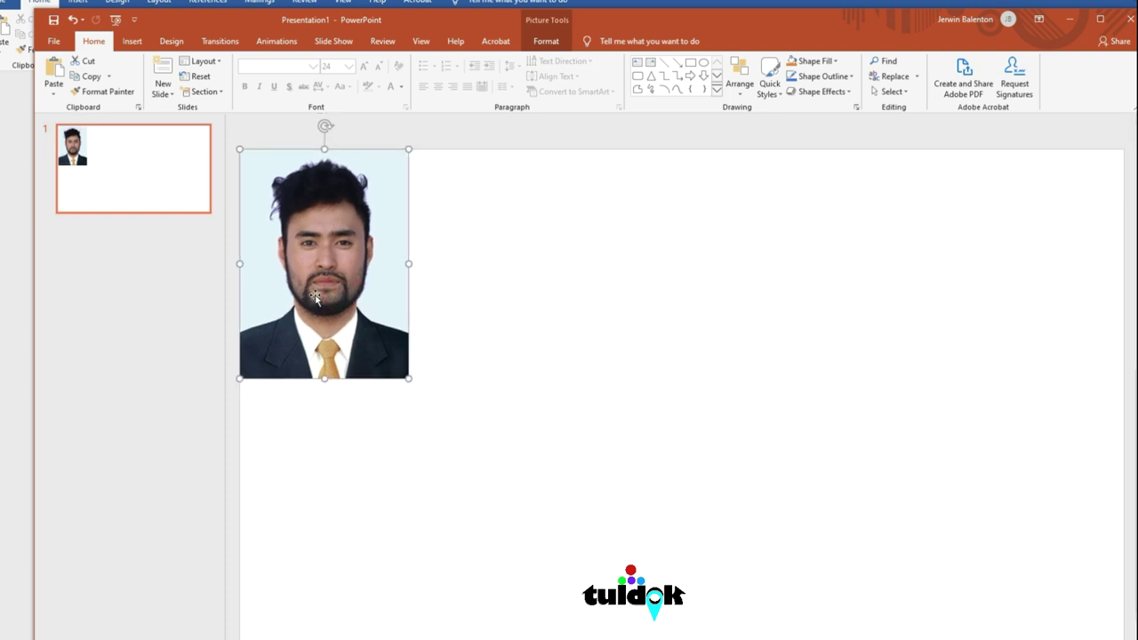
pyautogui.click(320, 290)
pyautogui.press('Delete')
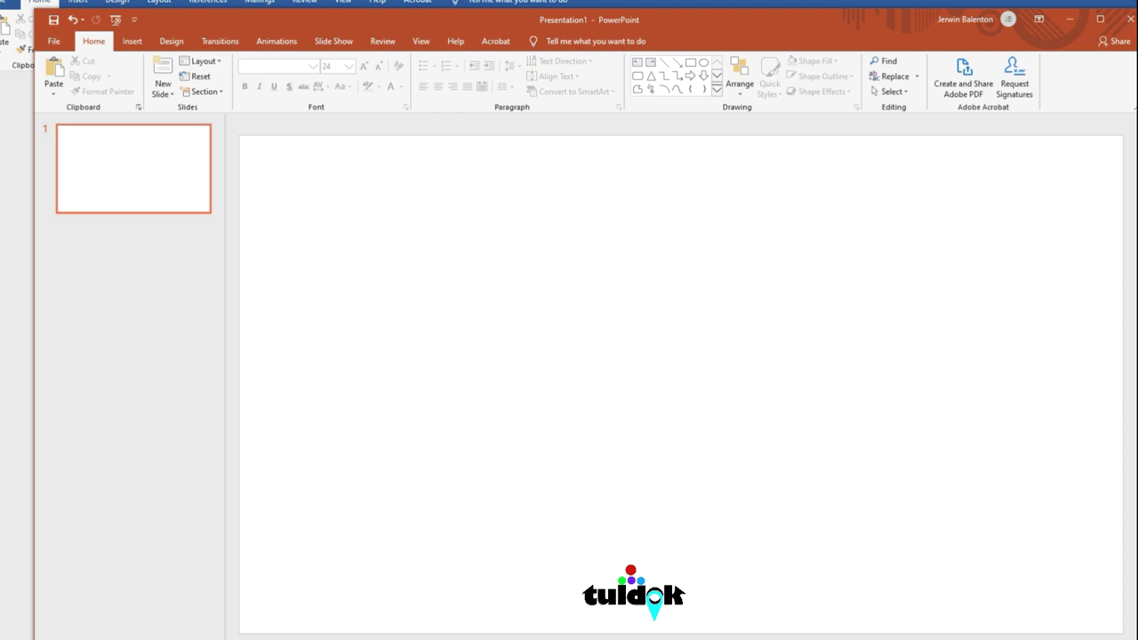
# Step: Close the extra File Explorer search-results window from the taskbar preview
pyautogui.moveTo(574, 618)
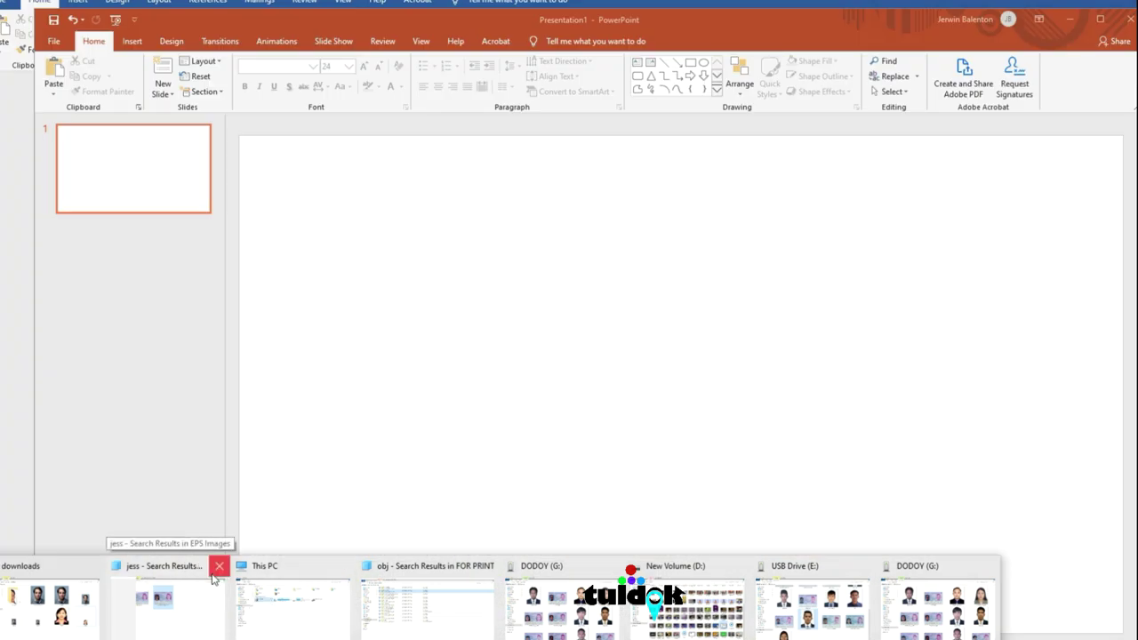
pyautogui.moveTo(213, 579)
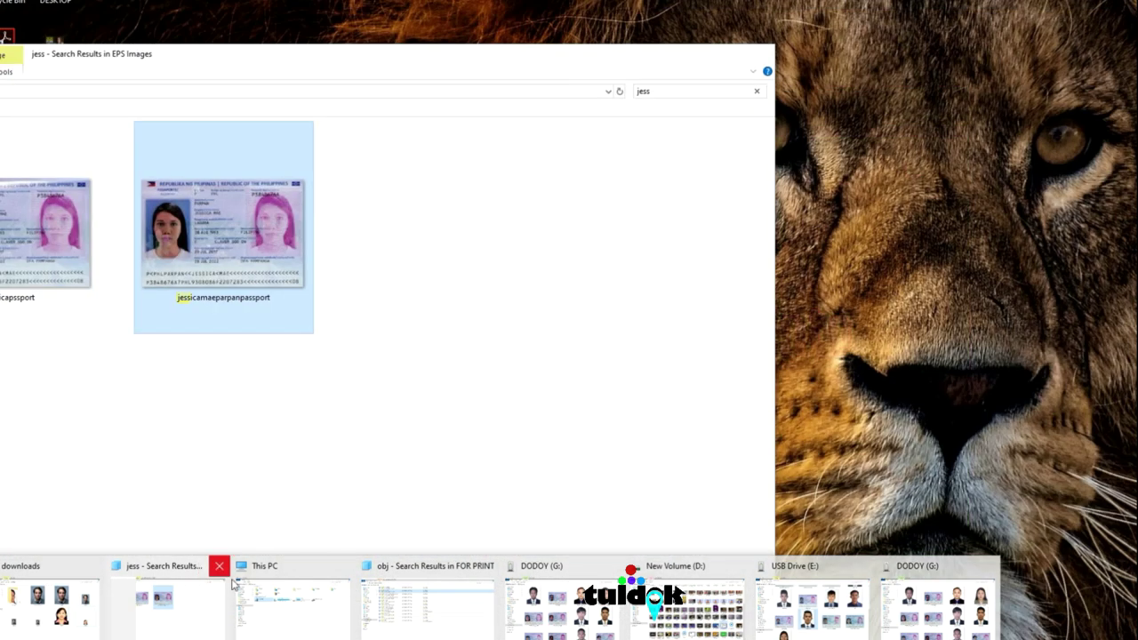
pyautogui.click(219, 566)
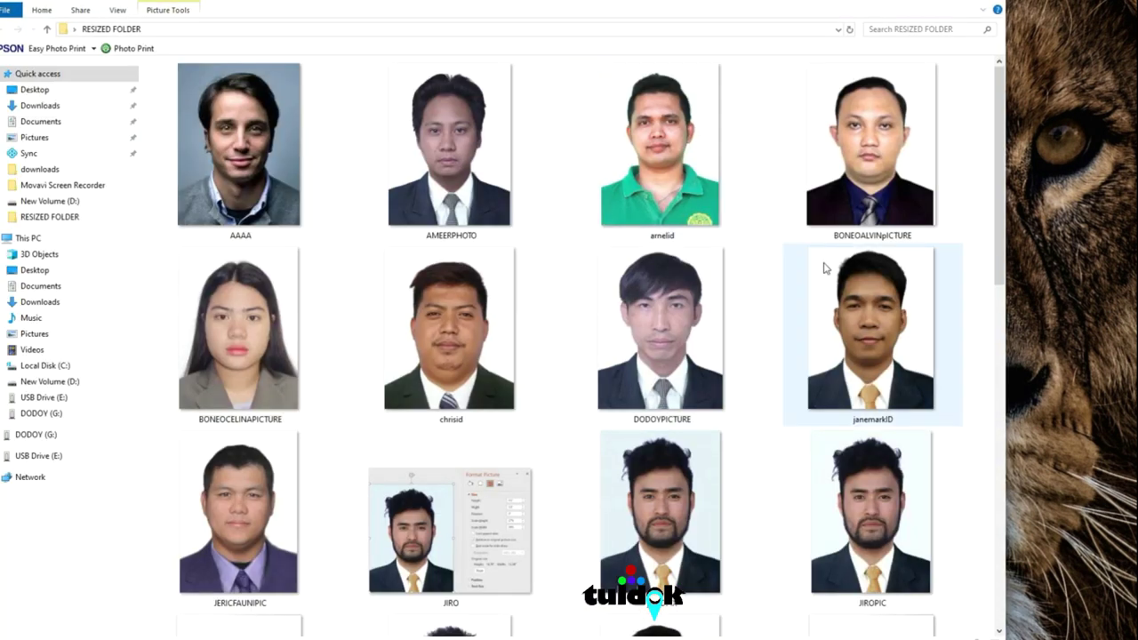
pyautogui.scroll(-3, 818, 264)
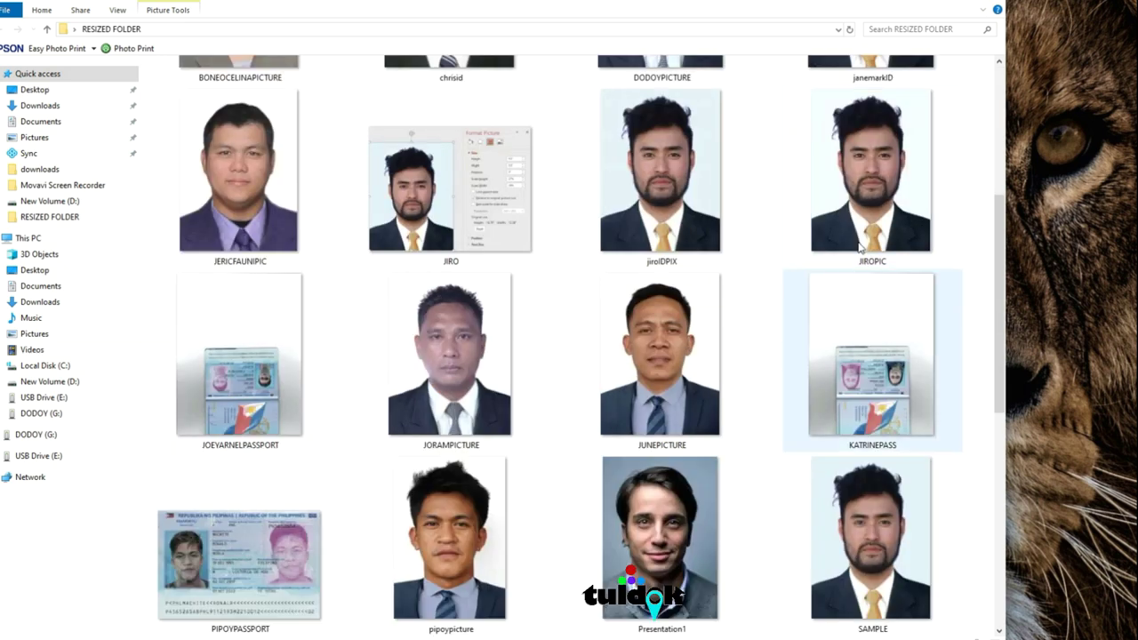
# Step: Drag the 4.58 MB SAMPLE JPG from RESIZED FOLDER toward the blank PowerPoint slide
pyautogui.scroll(-5, 859, 367)
pyautogui.scroll(4, 859, 409)
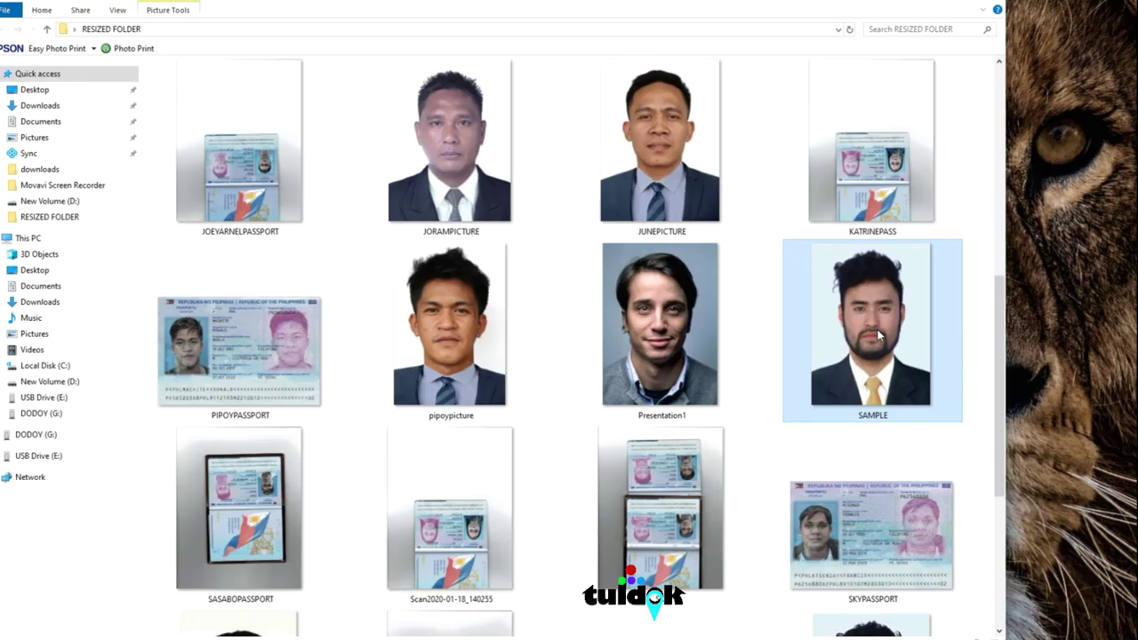
pyautogui.moveTo(574, 240); pyautogui.dragTo(956, 589)
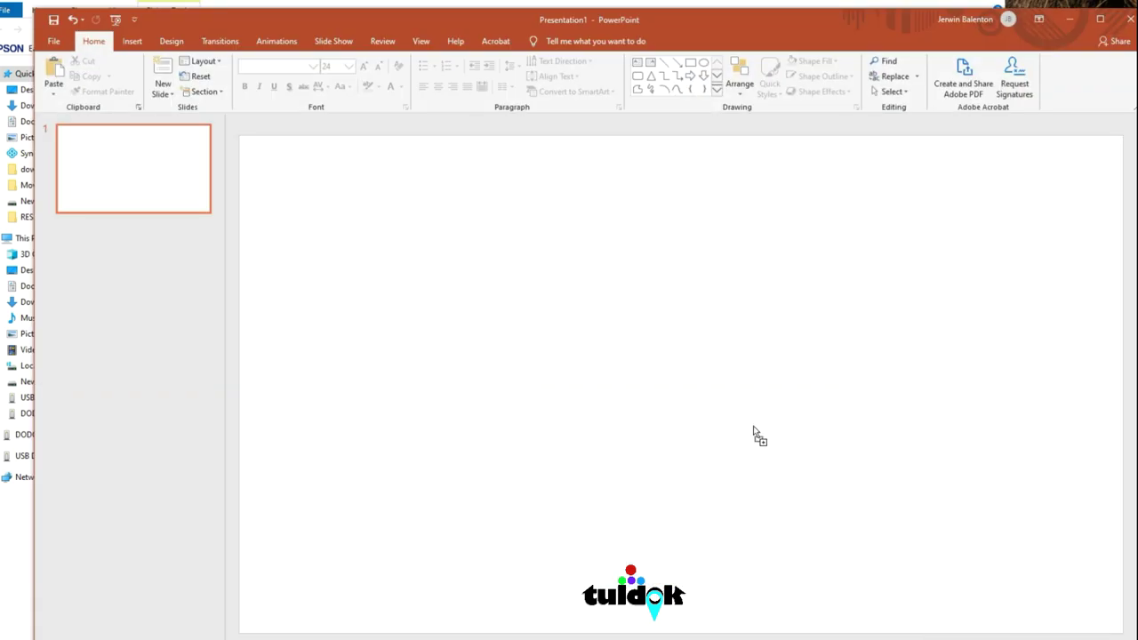
# Step: Paste SAMPLE onto the slide, resize it to 3.32" x 2.45", and place it top-left
pyautogui.hotkey('ctrl', 'v')
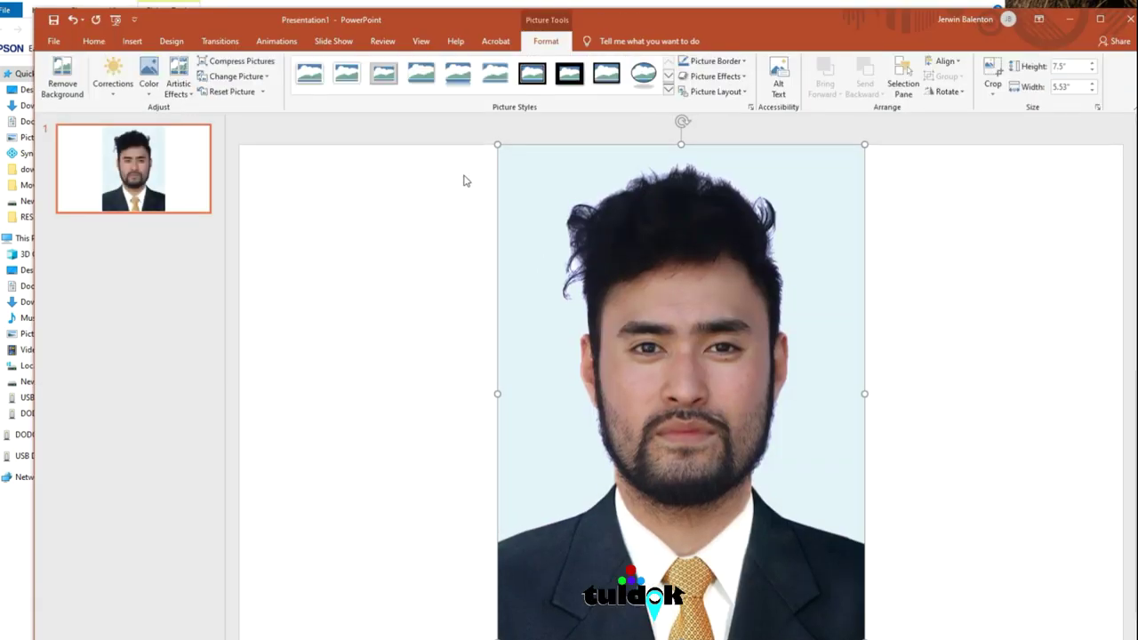
pyautogui.moveTo(499, 148); pyautogui.dragTo(667, 364)
pyautogui.moveTo(748, 491); pyautogui.dragTo(321, 275)
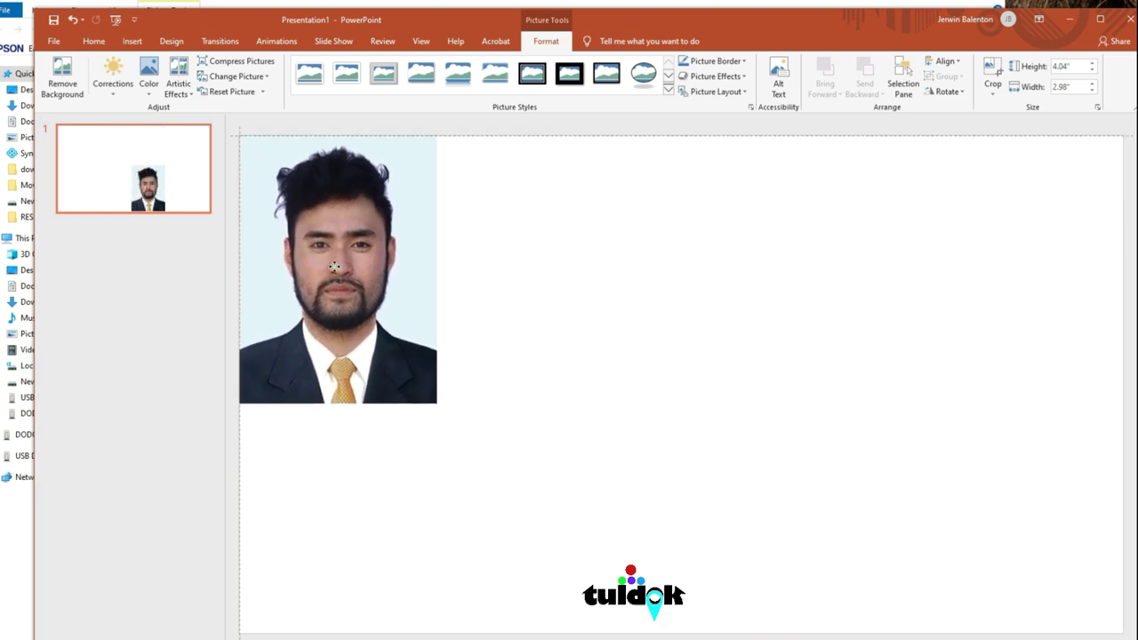
pyautogui.moveTo(436, 418); pyautogui.dragTo(427, 368)
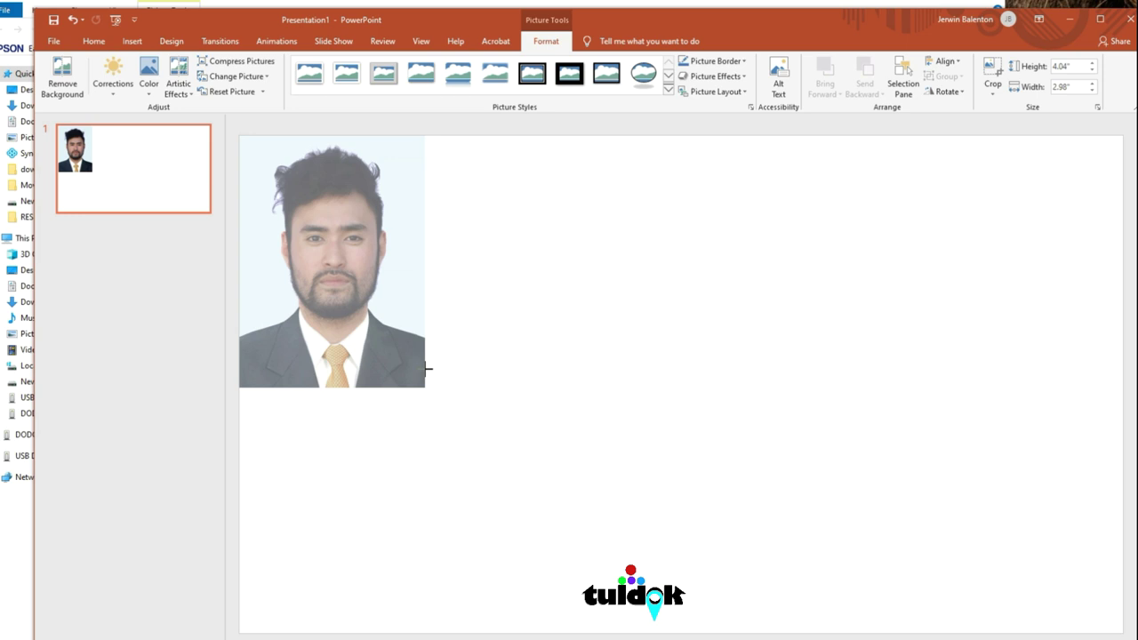
pyautogui.moveTo(428, 368)
pyautogui.mouseDown()
pyautogui.moveTo(419, 348)
pyautogui.moveTo(418, 379)
pyautogui.mouseUp()
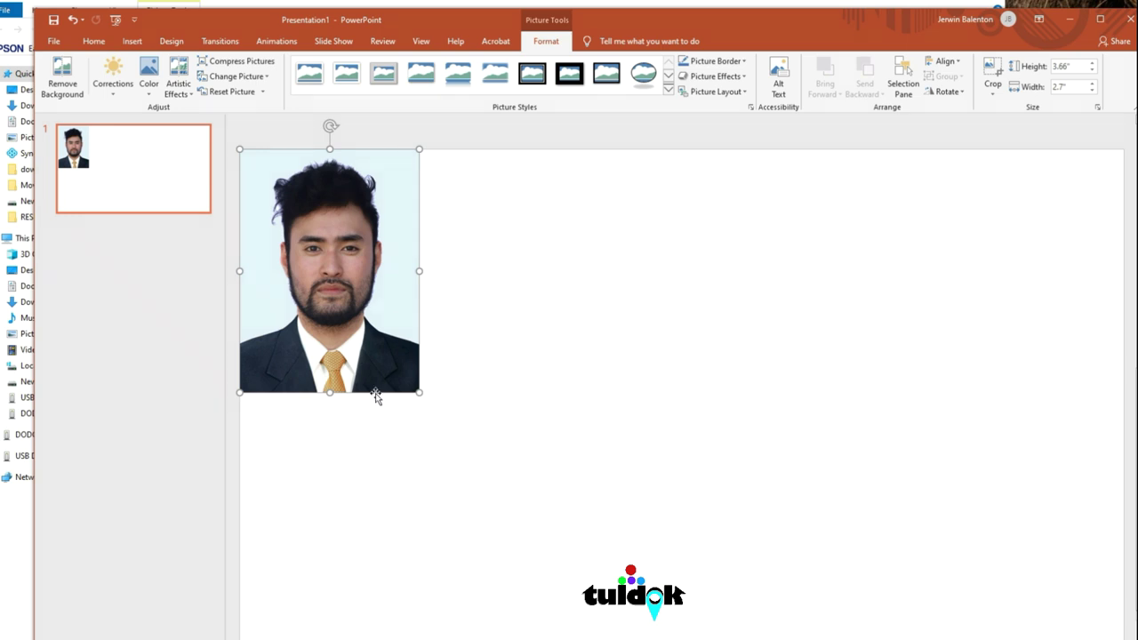
pyautogui.moveTo(418, 392); pyautogui.dragTo(403, 370)
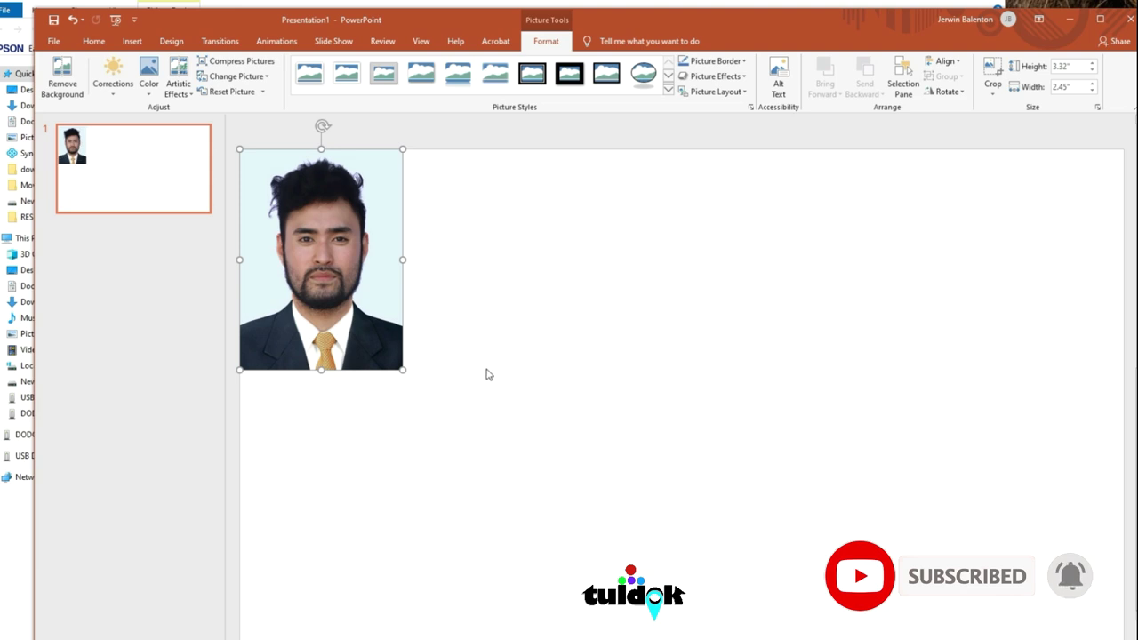
pyautogui.hotkey('alt', 'Tab')
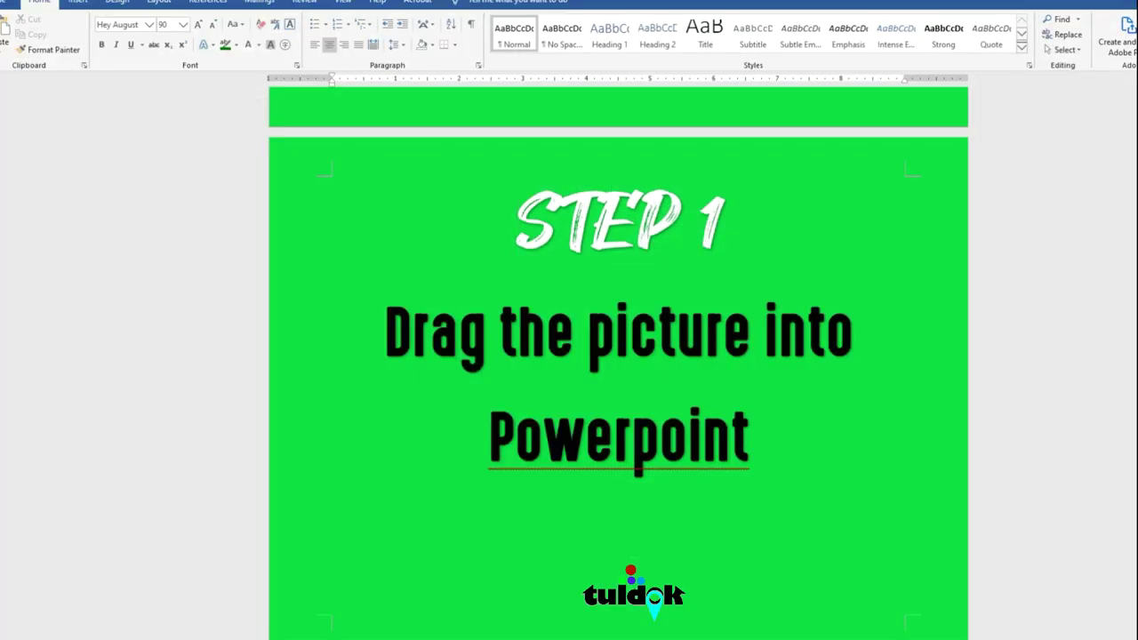
pyautogui.scroll(-10, 458, 460)
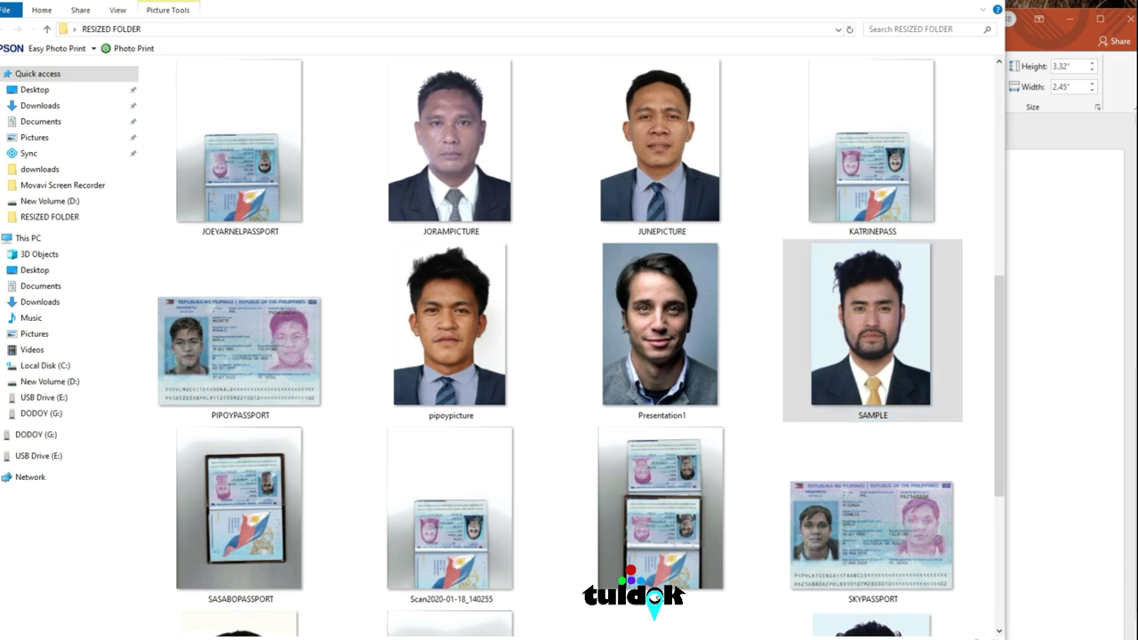
# Step: Point PowerPoint's Save As dialog at RESIZED FOLDER on the Desktop
pyautogui.hotkey('alt', 'Tab')
pyautogui.click(56, 42)
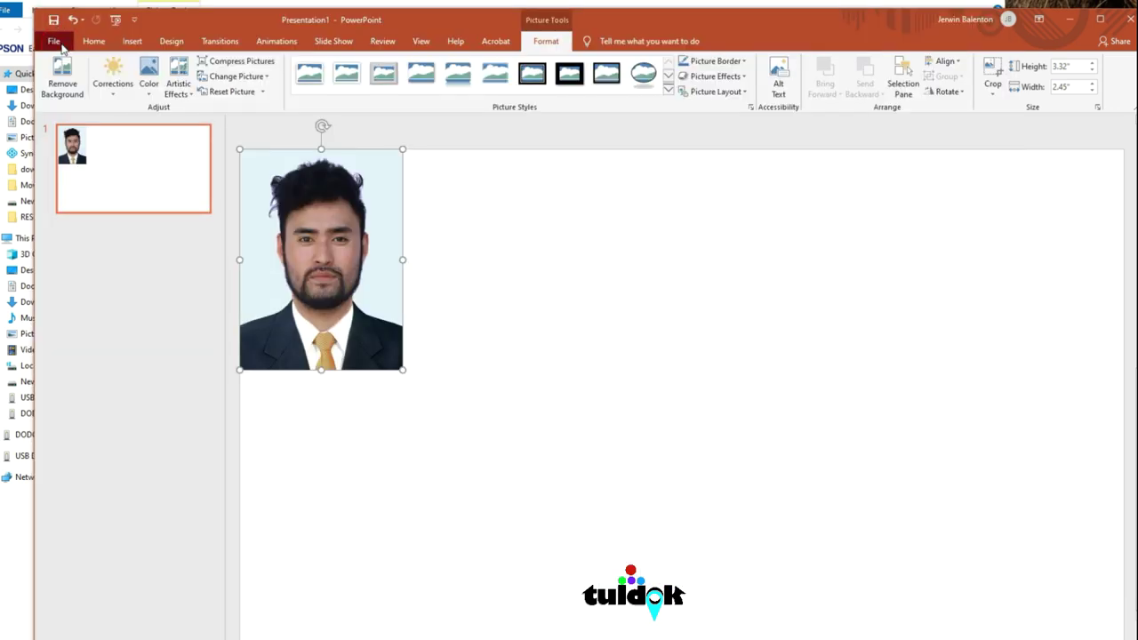
pyautogui.click(89, 220)
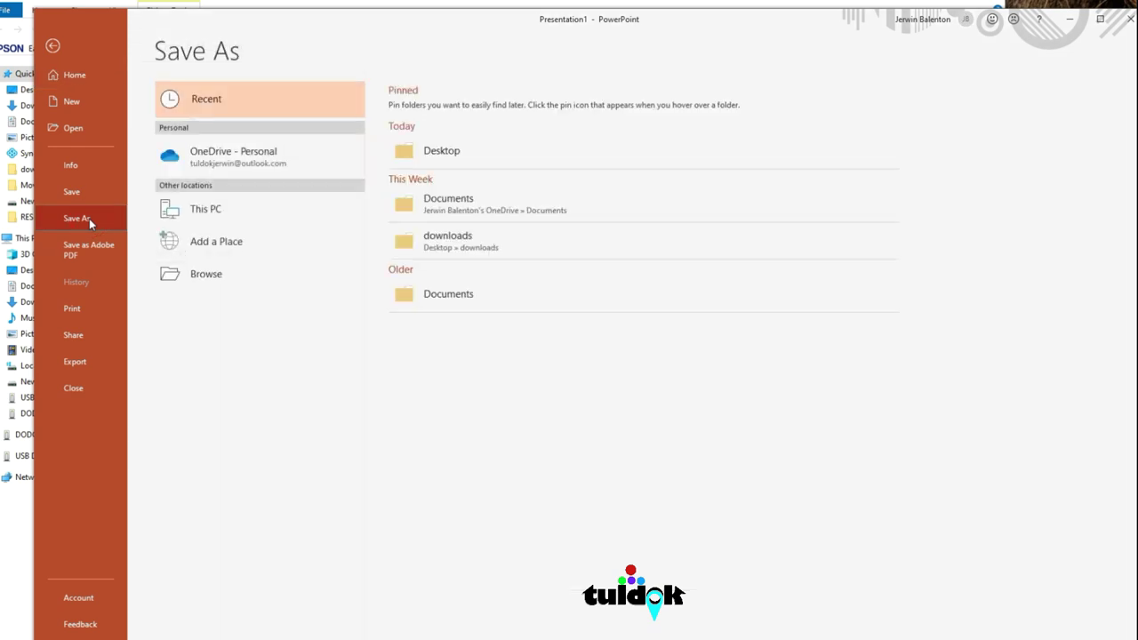
pyautogui.click(455, 153)
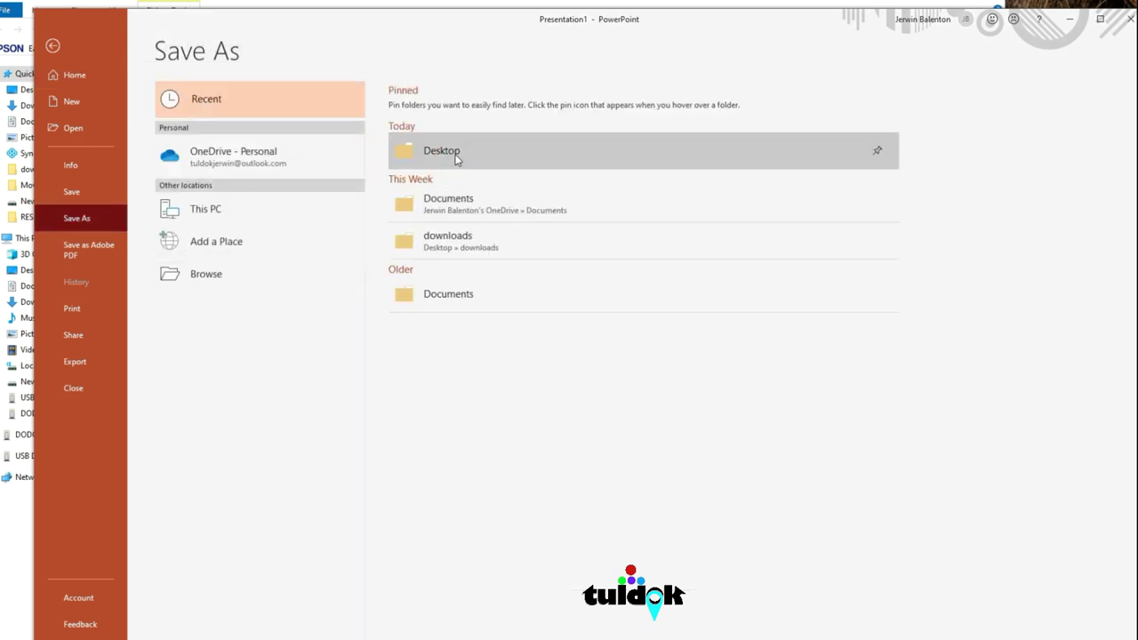
pyautogui.doubleClick(203, 117)
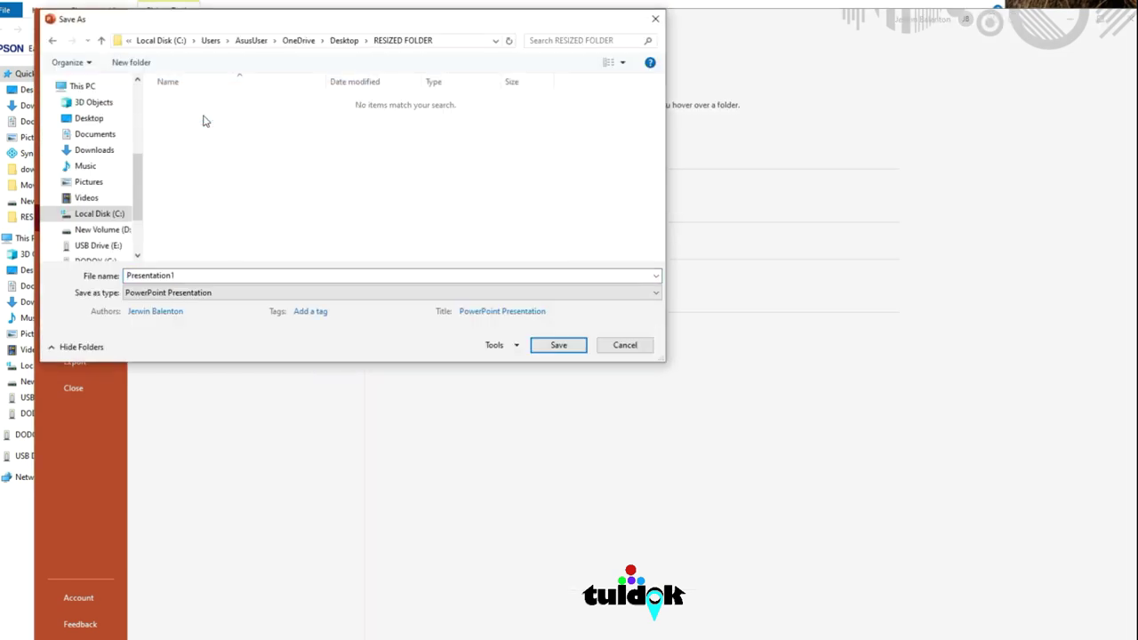
# Step: Set the Save as type to JPEG File Interchange Format
pyautogui.click(216, 278)
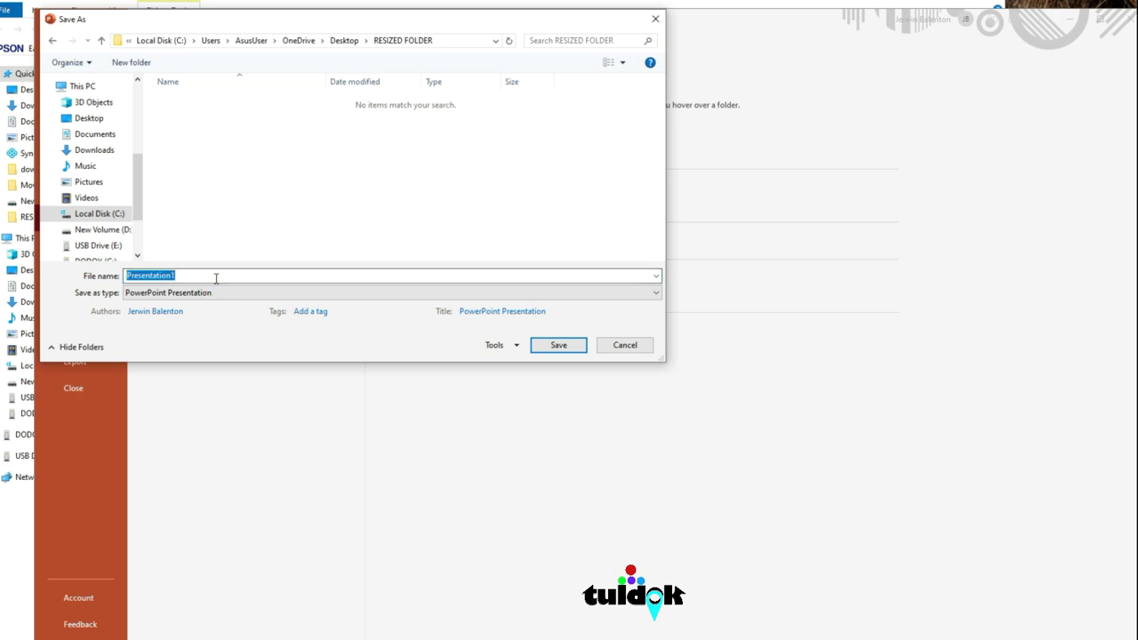
pyautogui.click(234, 292)
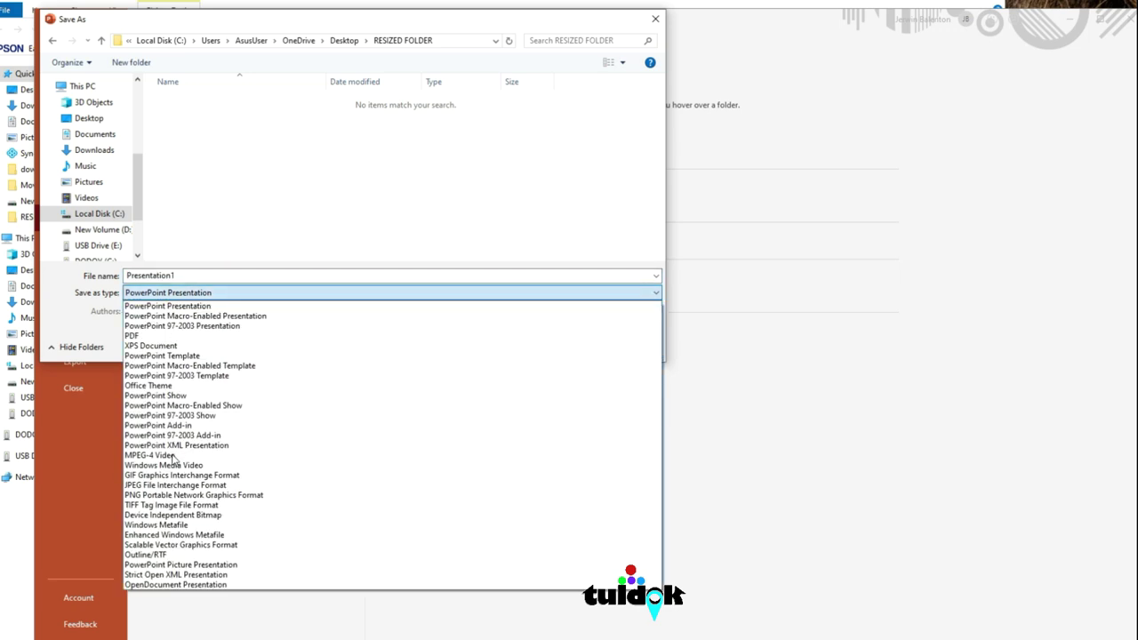
pyautogui.click(169, 485)
# Step: Name the file AAAAAA and save just this one slide as a JPEG
pyautogui.click(183, 275)
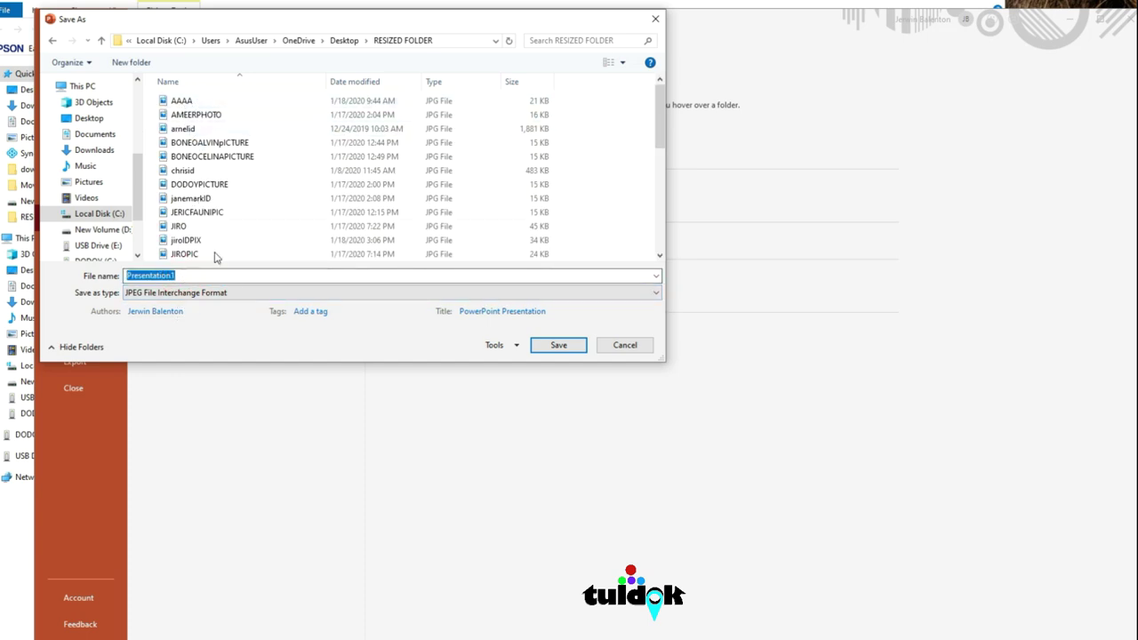
pyautogui.write('aaaa')
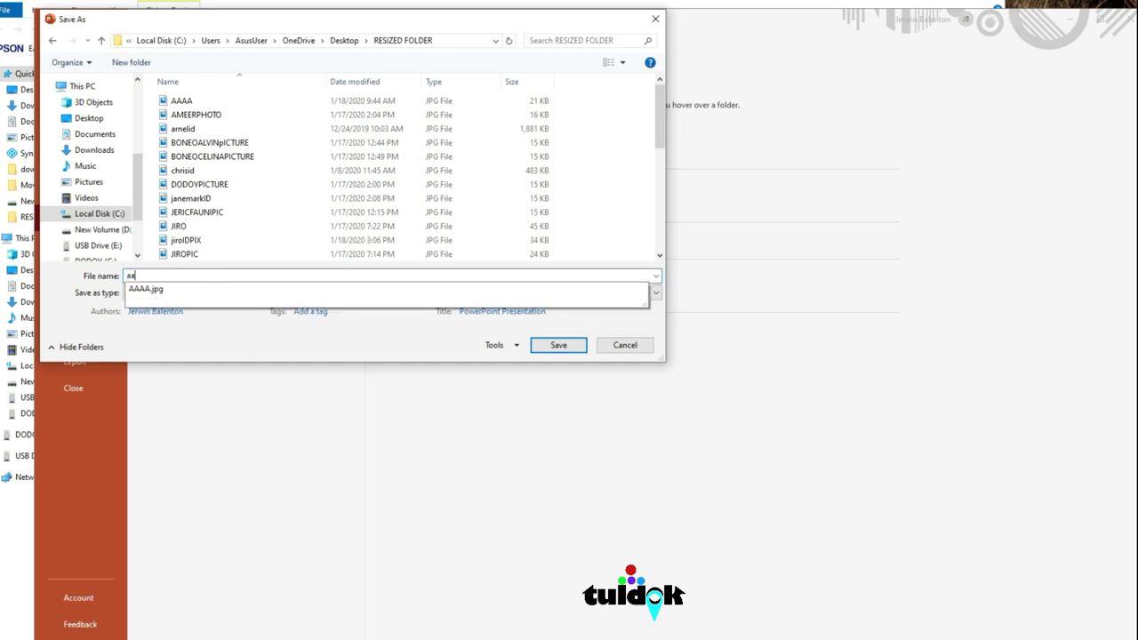
pyautogui.press('BackSpace')
pyautogui.press('BackSpace')
pyautogui.press('BackSpace')
pyautogui.press('BackSpace')
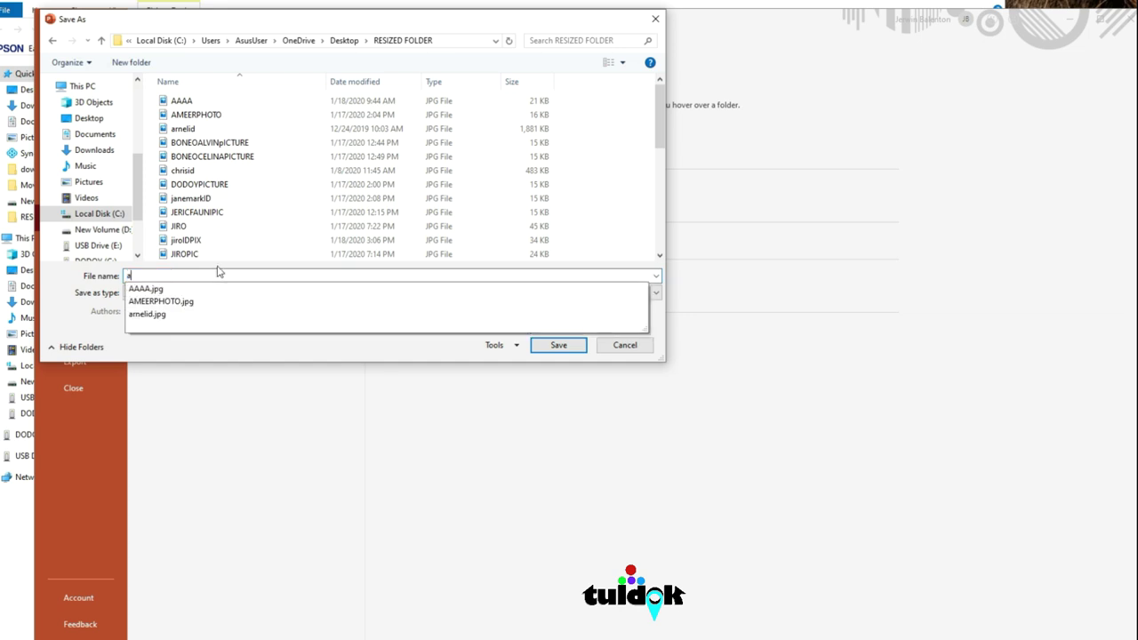
pyautogui.write('AAAAA')
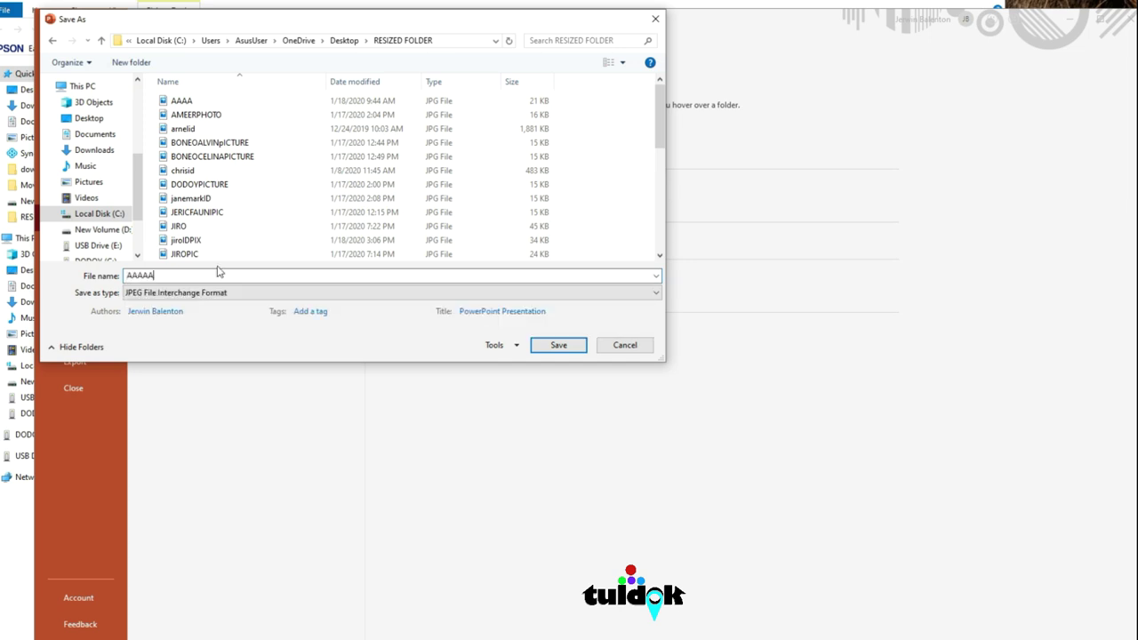
pyautogui.press('BackSpace')
pyautogui.press('BackSpace')
pyautogui.press('BackSpace')
pyautogui.press('BackSpace')
pyautogui.press('BackSpace')
pyautogui.write('AAA')
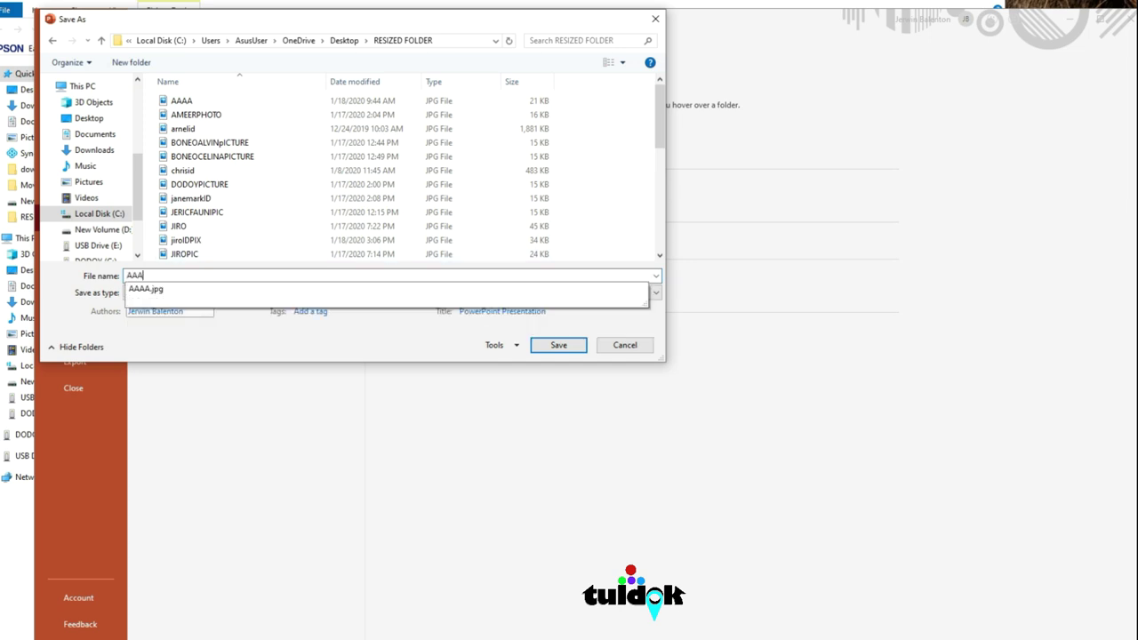
pyautogui.write('AAA')
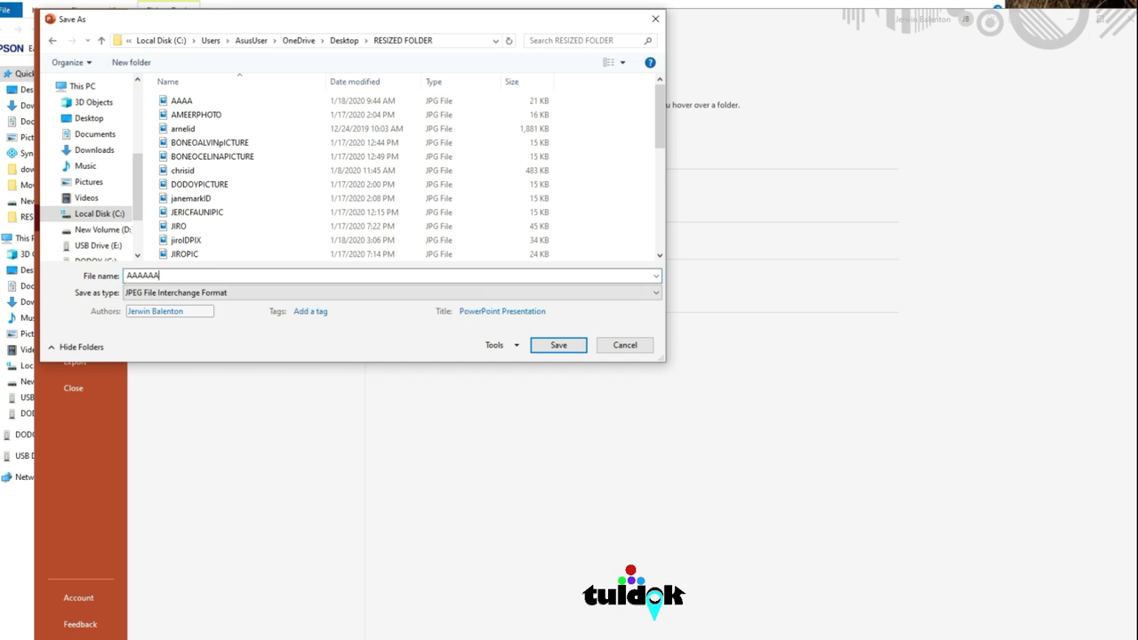
pyautogui.click(568, 345)
pyautogui.click(632, 355)
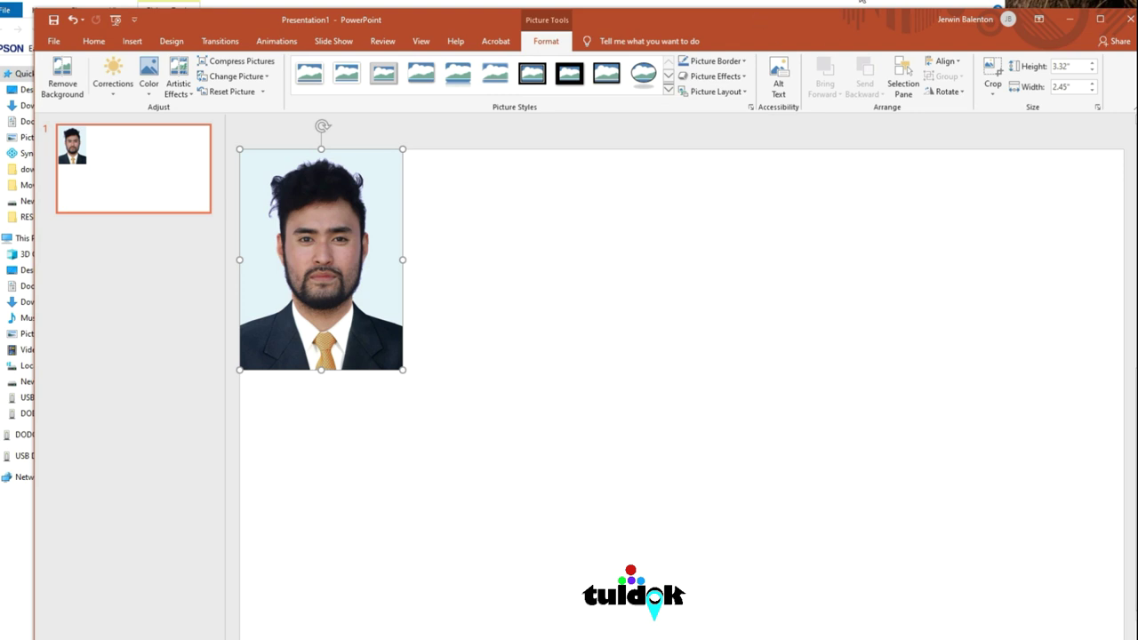
# Step: Select AAAAAA in RESIZED FOLDER to confirm it is a 1280 x 720 JPG of 28.9 KB
pyautogui.click(861, 2)
pyautogui.scroll(5, 827, 374)
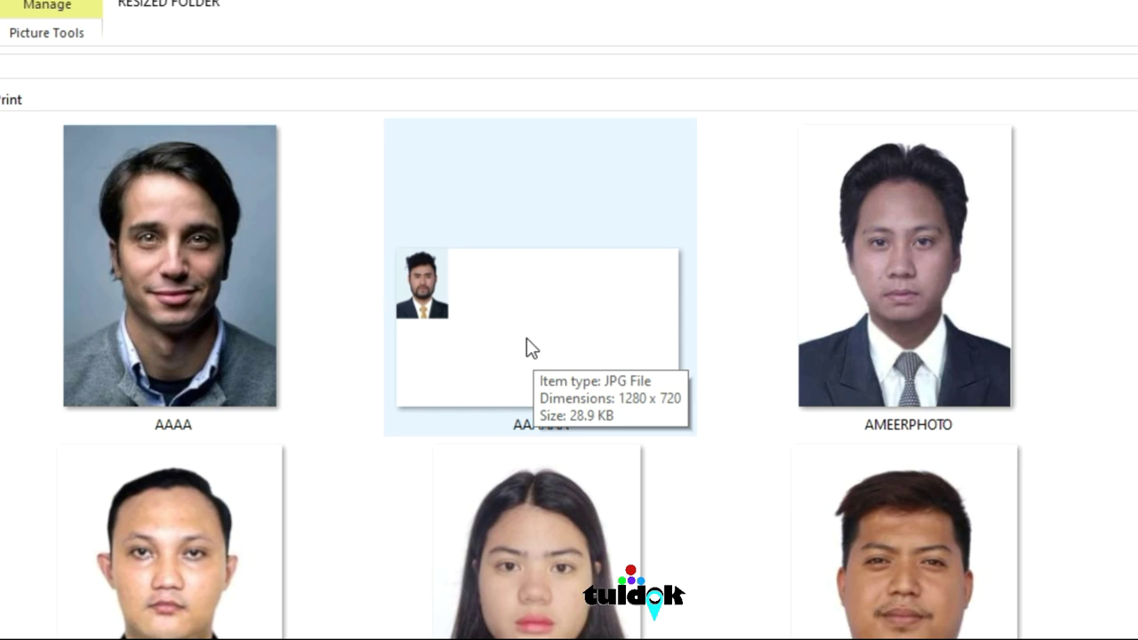
pyautogui.click(441, 185)
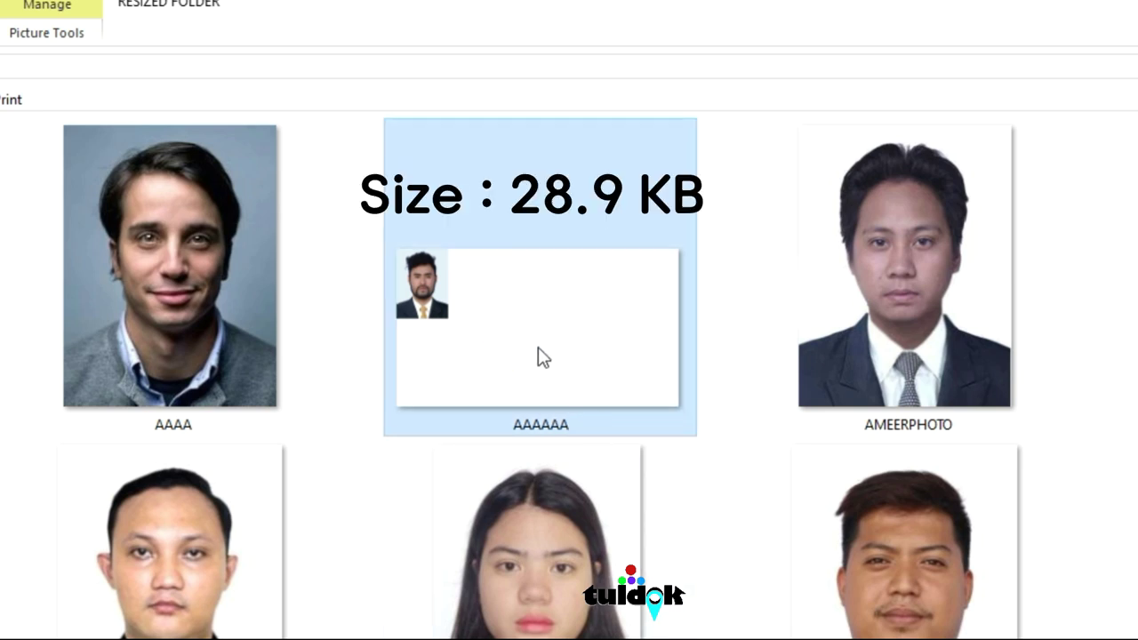
pyautogui.moveTo(538, 347)
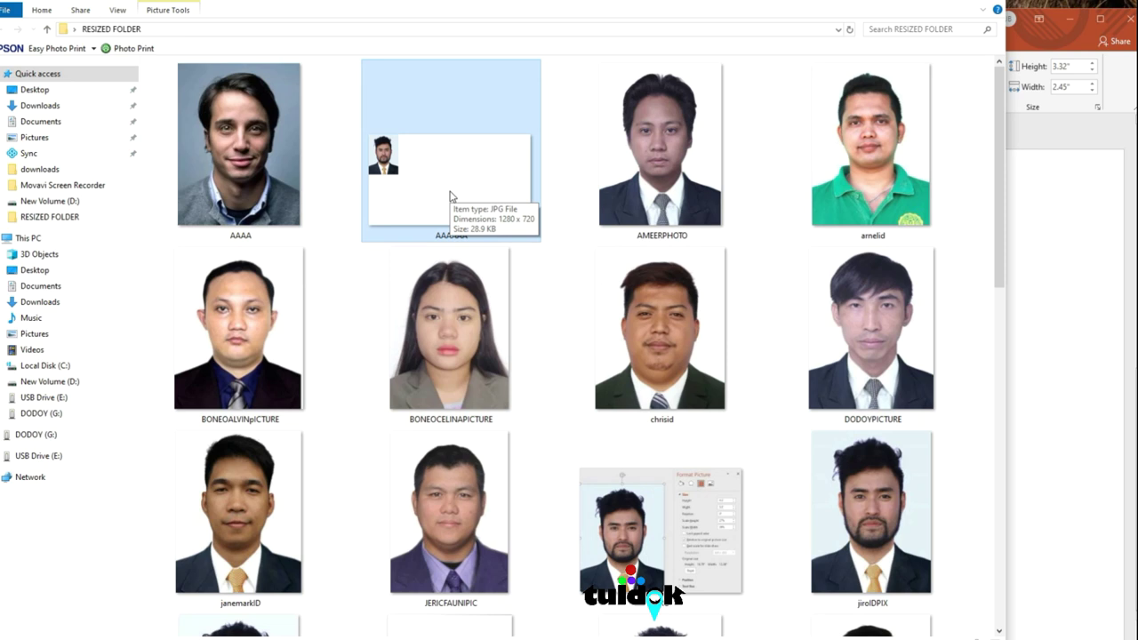
# Step: Open AAAAAA with Paint, then scroll Word's guide down to the STEP 2 page
pyautogui.rightClick(440, 185)
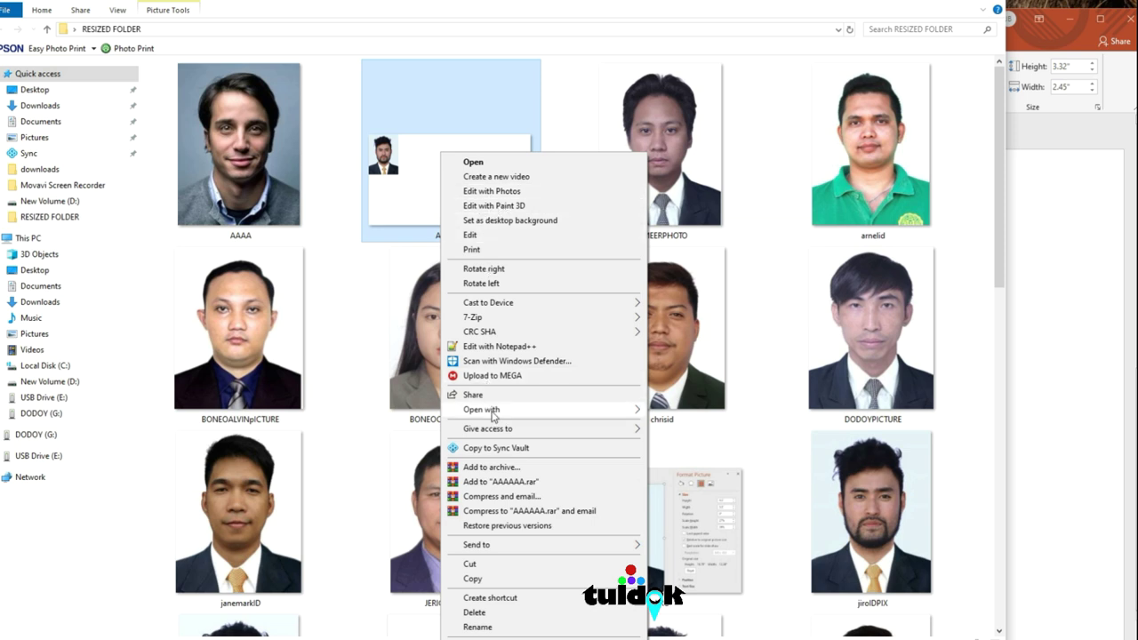
pyautogui.moveTo(493, 413)
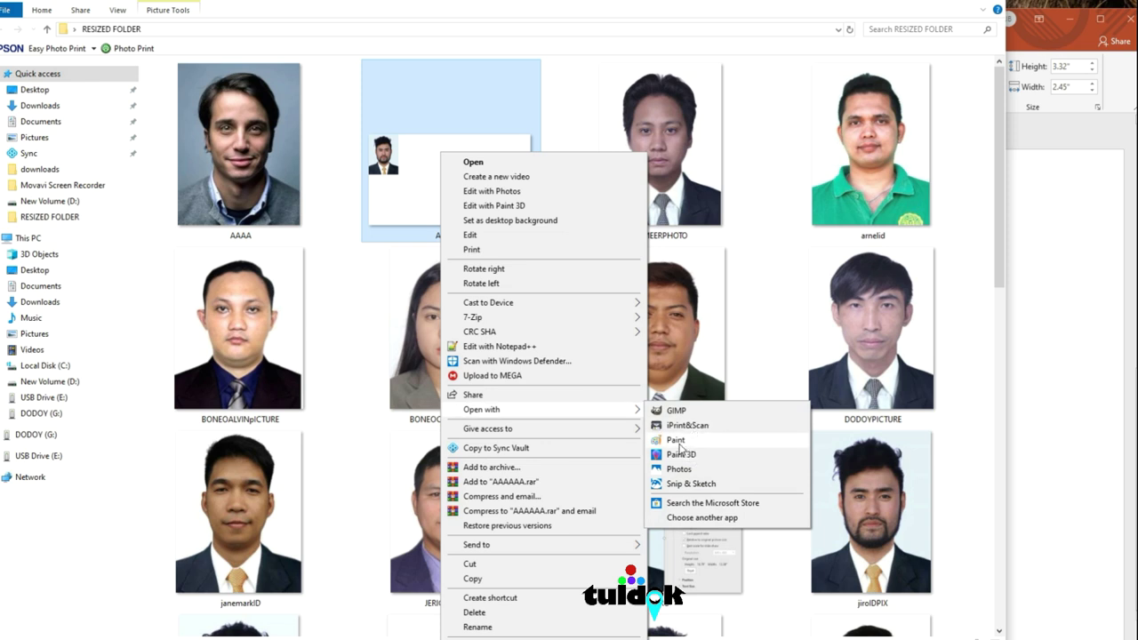
pyautogui.click(677, 441)
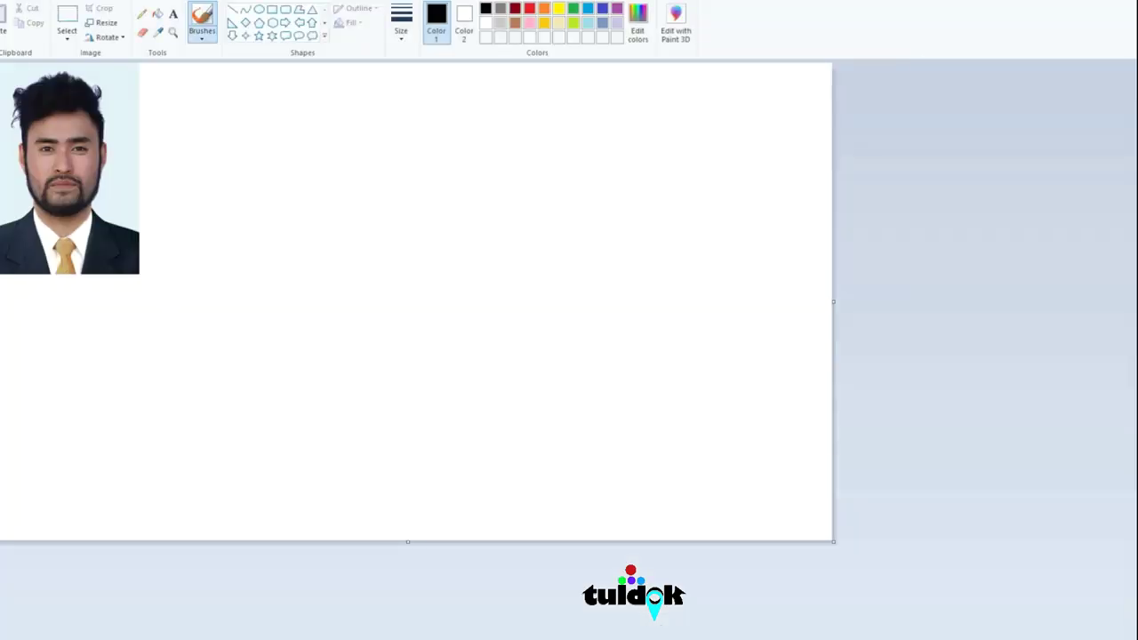
pyautogui.moveTo(498, 639)
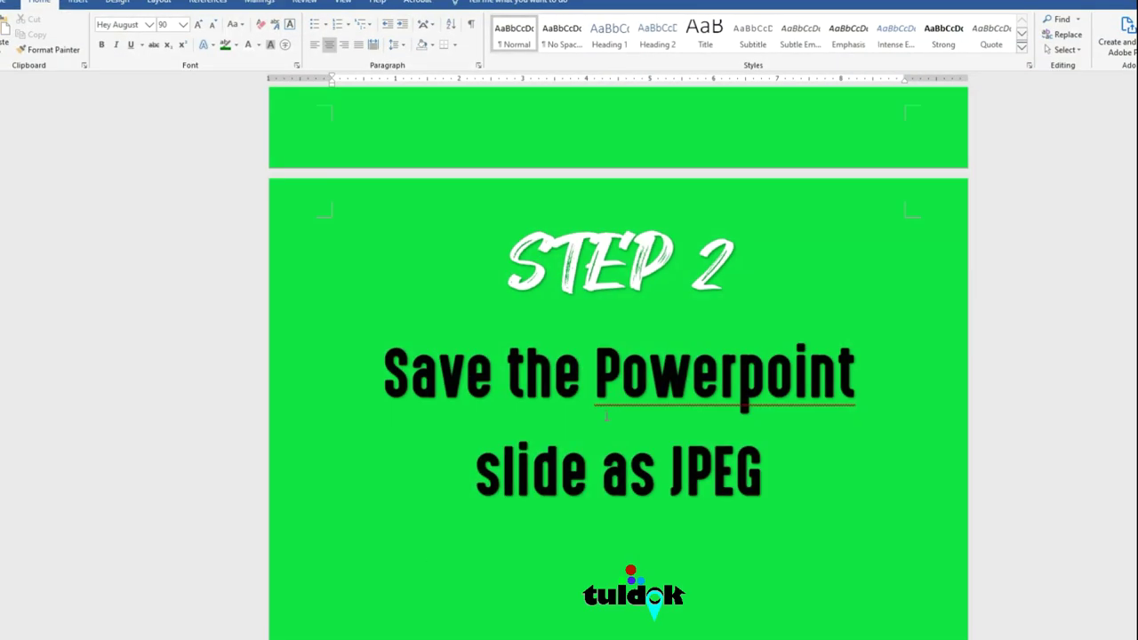
pyautogui.scroll(-1, 606, 415)
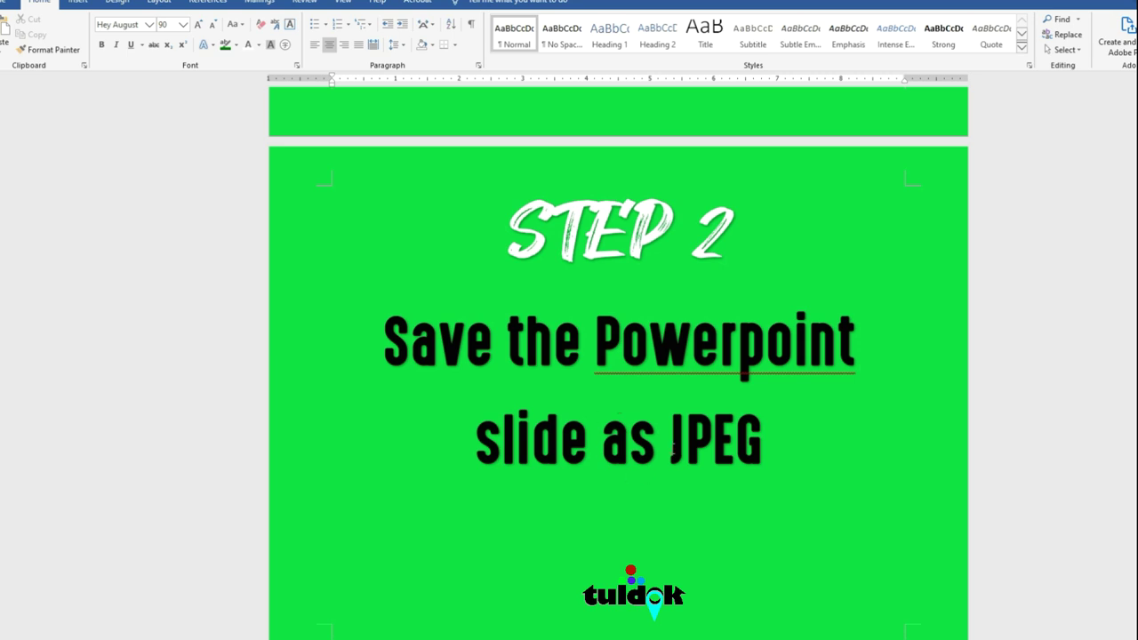
pyautogui.scroll(-10, 673, 451)
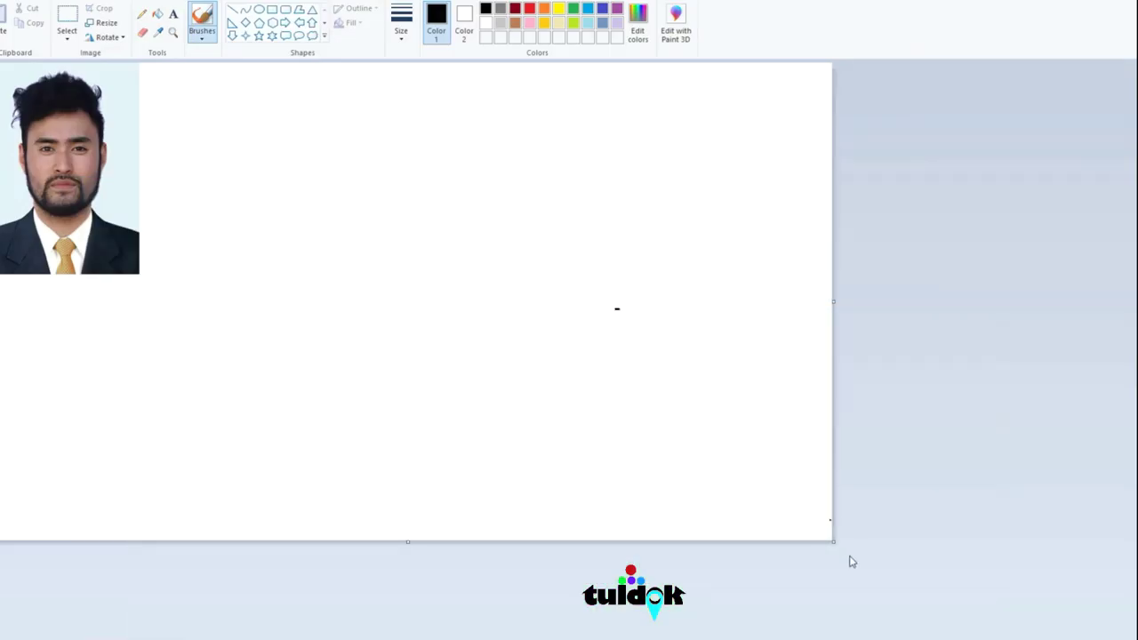
# Step: Shrink the white canvas to fit just the portrait, 235 × 319 px
pyautogui.moveTo(833, 539); pyautogui.dragTo(143, 278)
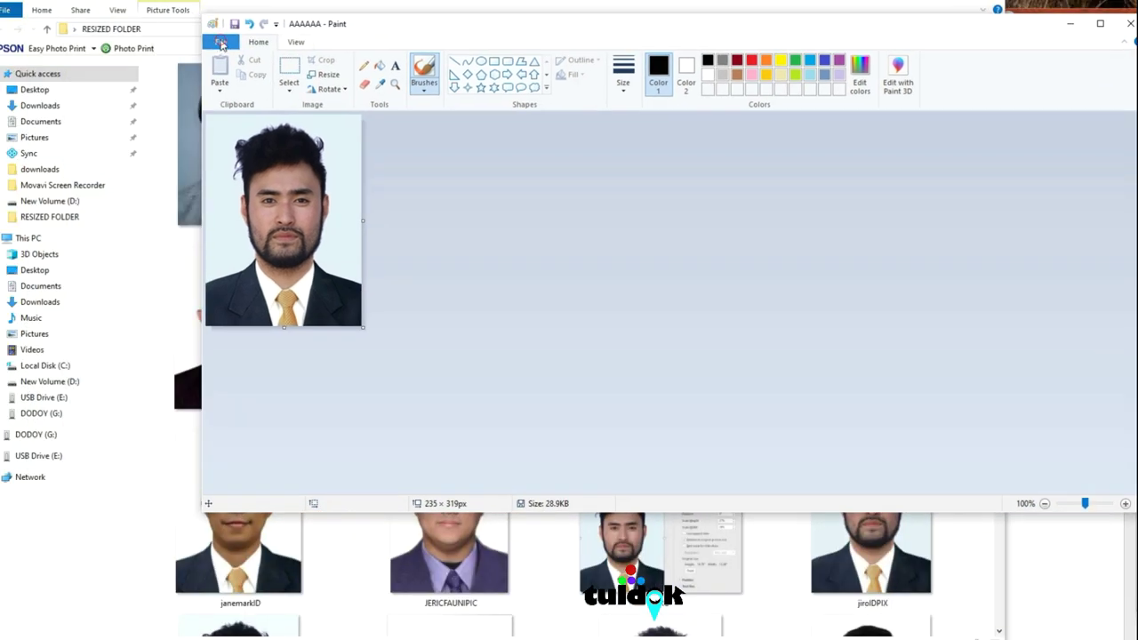
# Step: Save the trimmed photo as a new JPEG named AAAAAA1 in RESIZED FOLDER and minimise Paint
pyautogui.click(220, 42)
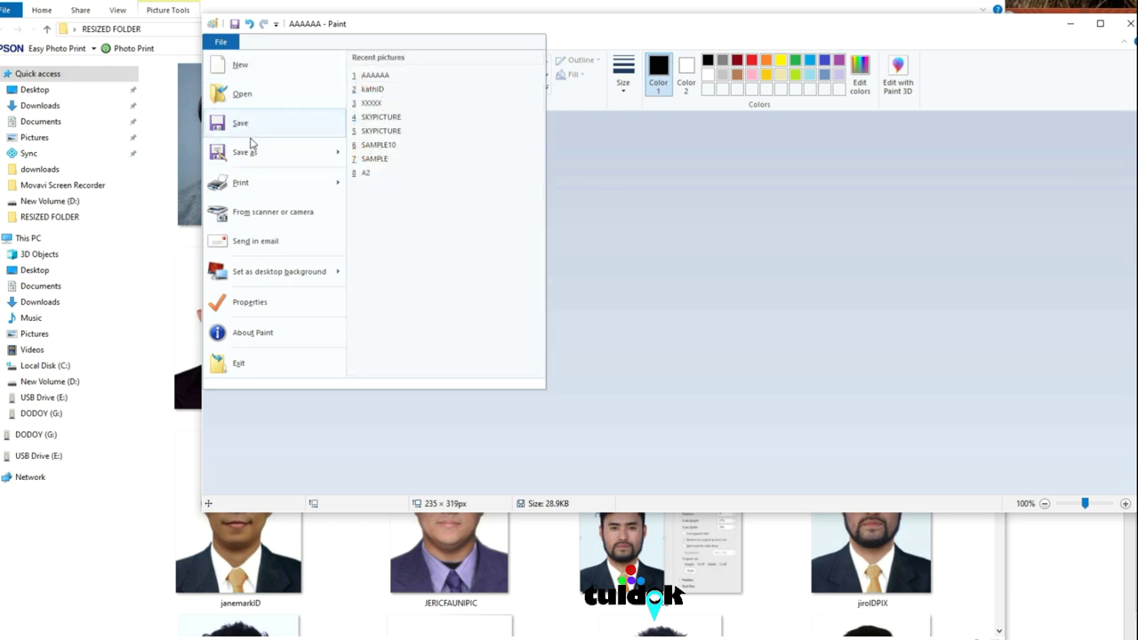
pyautogui.click(407, 114)
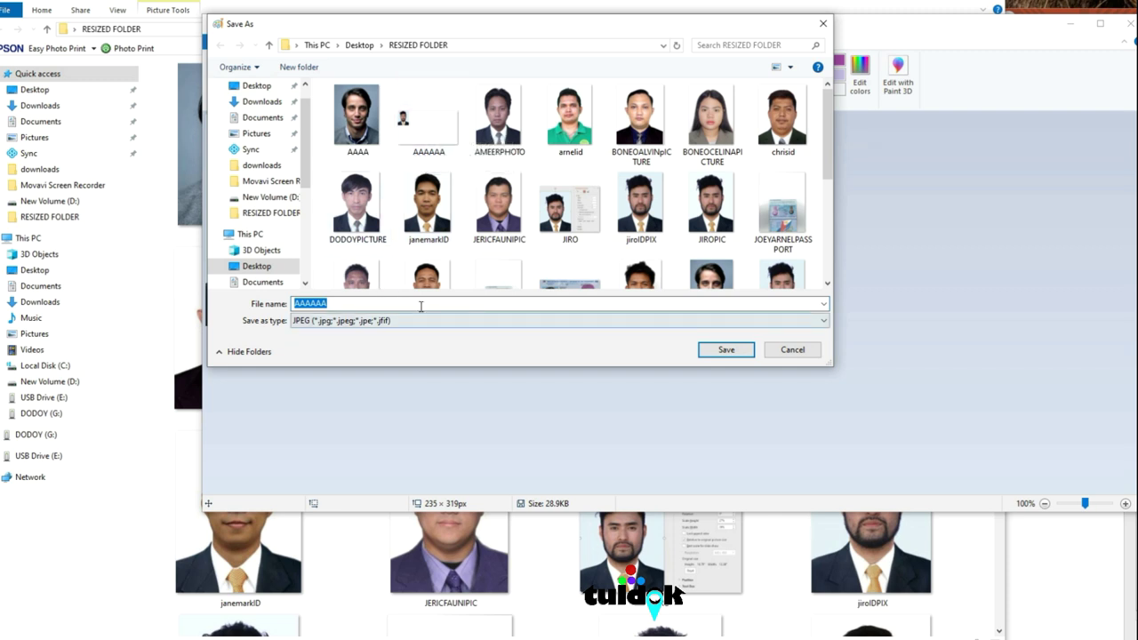
pyautogui.click(428, 124)
pyautogui.click(336, 304)
pyautogui.click(336, 303)
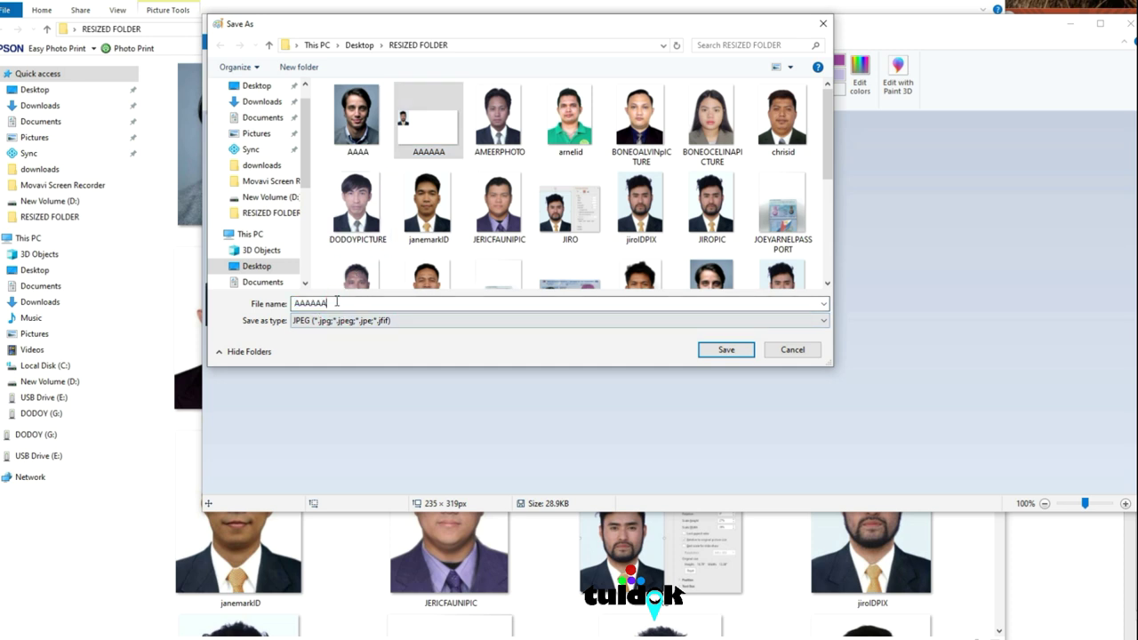
pyautogui.click(722, 350)
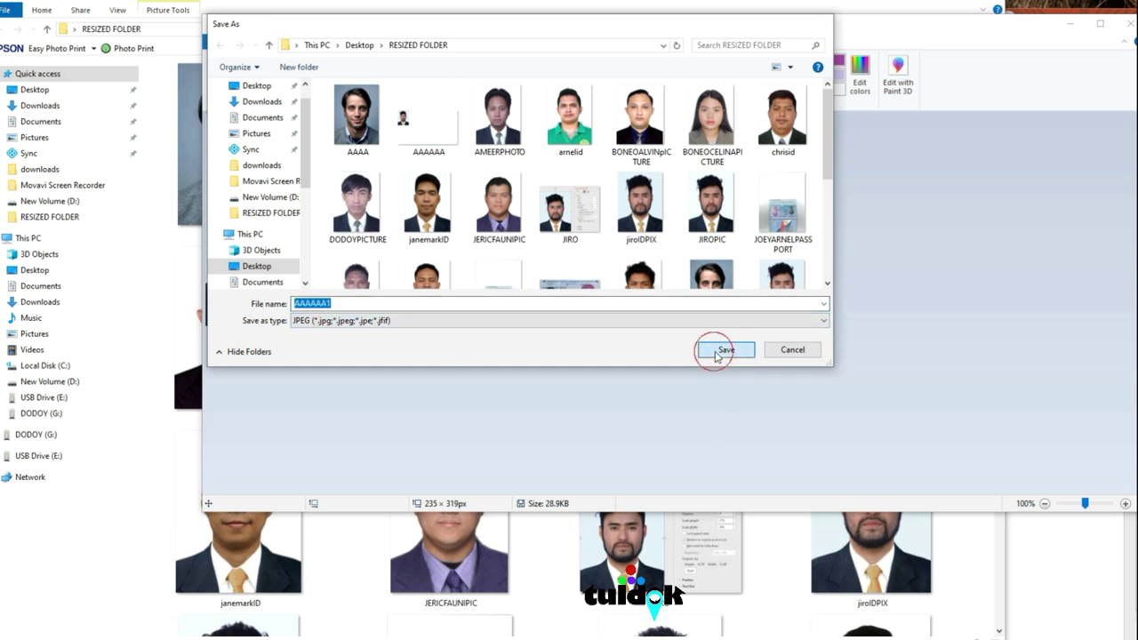
pyautogui.click(1070, 23)
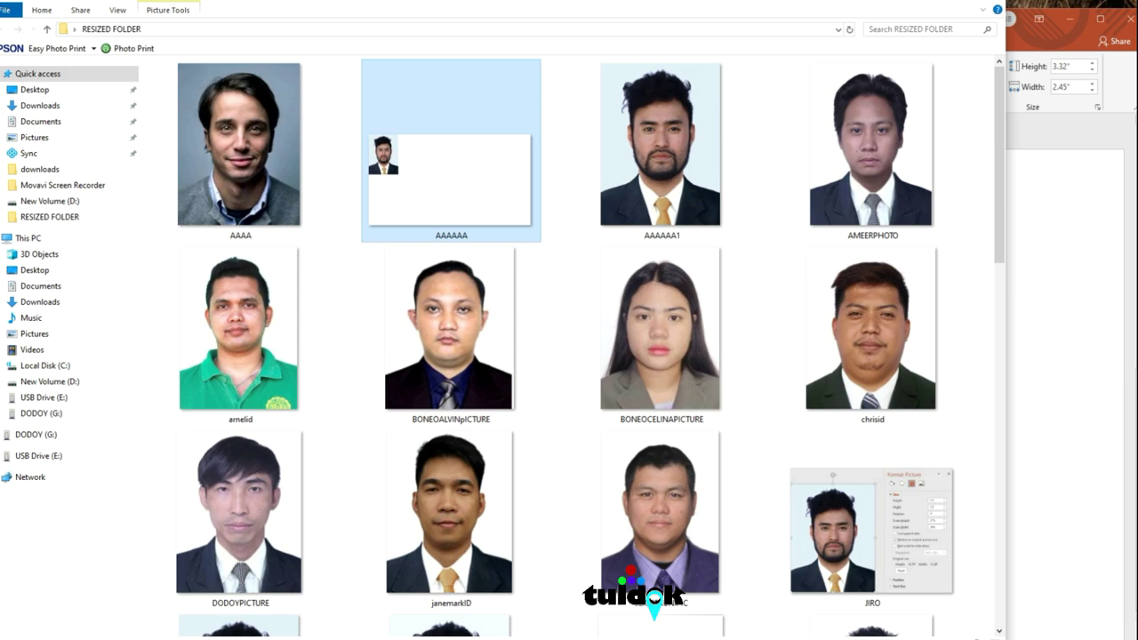
# Step: Restore the AAAAAA1 Paint window from its taskbar preview in front of File Explorer
pyautogui.moveTo(995, 639)
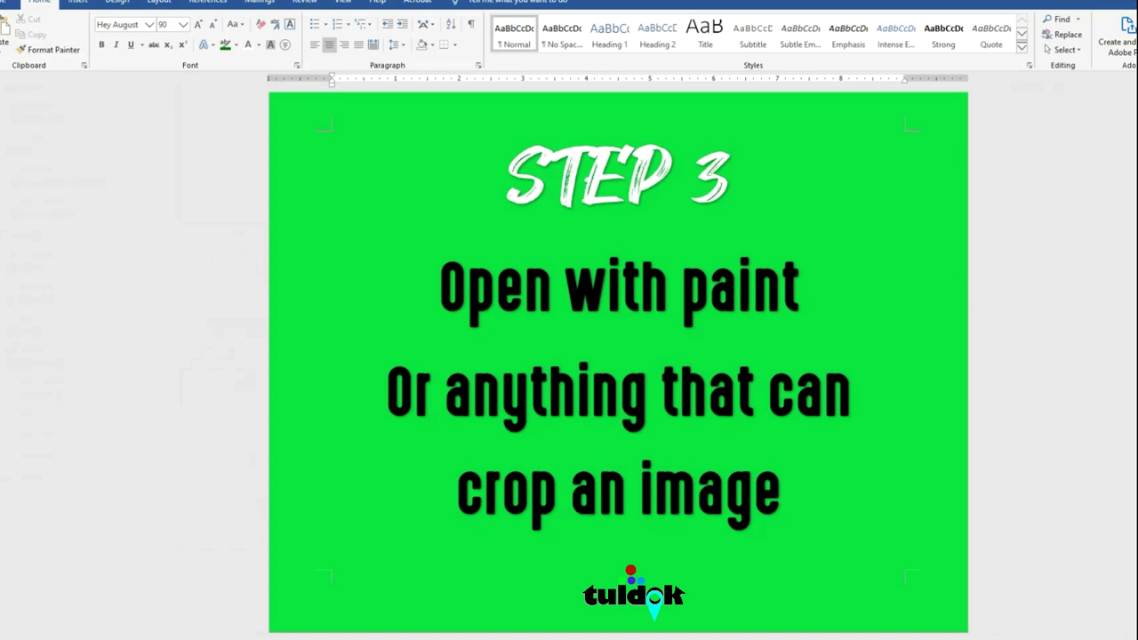
pyautogui.scroll(-4, 576, 365)
pyautogui.scroll(3, 576, 367)
pyautogui.scroll(-2, 576, 369)
pyautogui.scroll(-3, 576, 367)
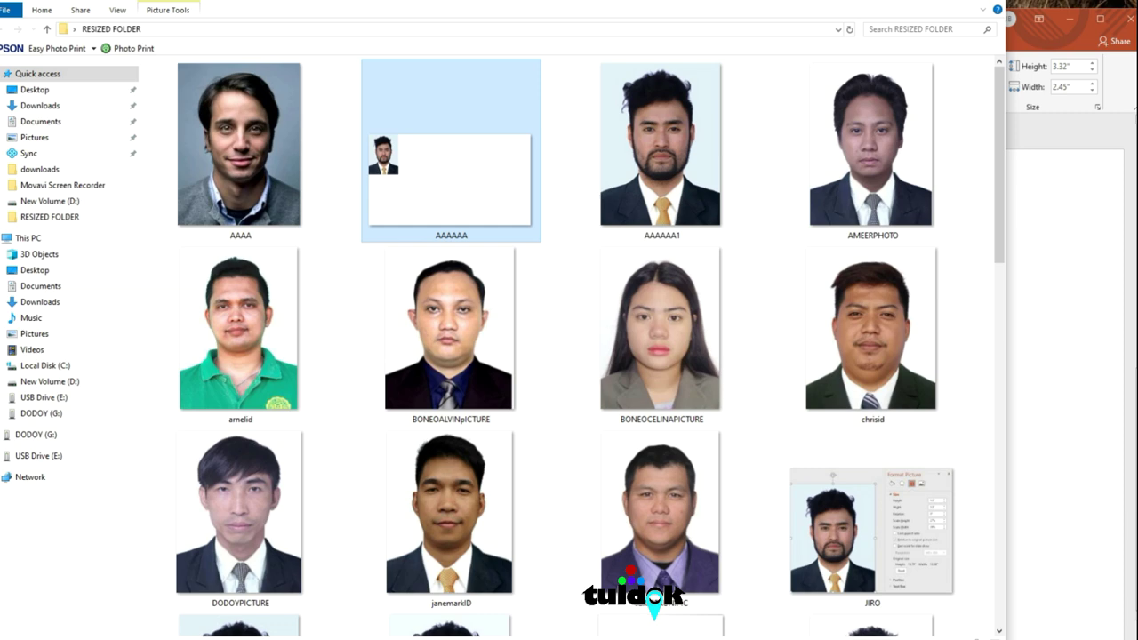
pyautogui.moveTo(996, 631)
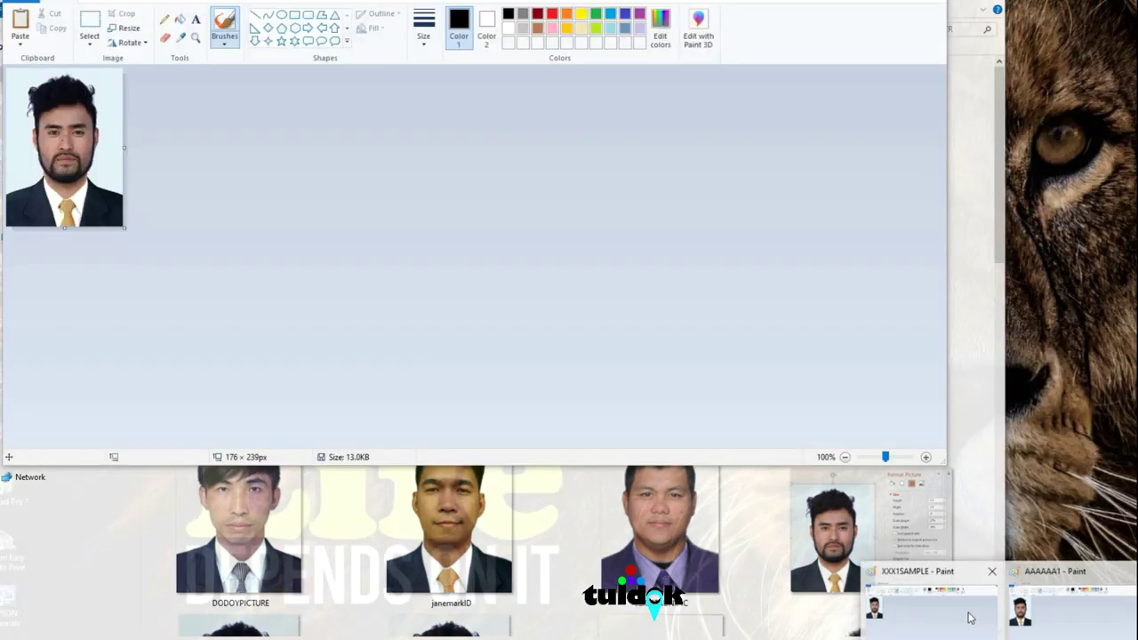
pyautogui.moveTo(1101, 623)
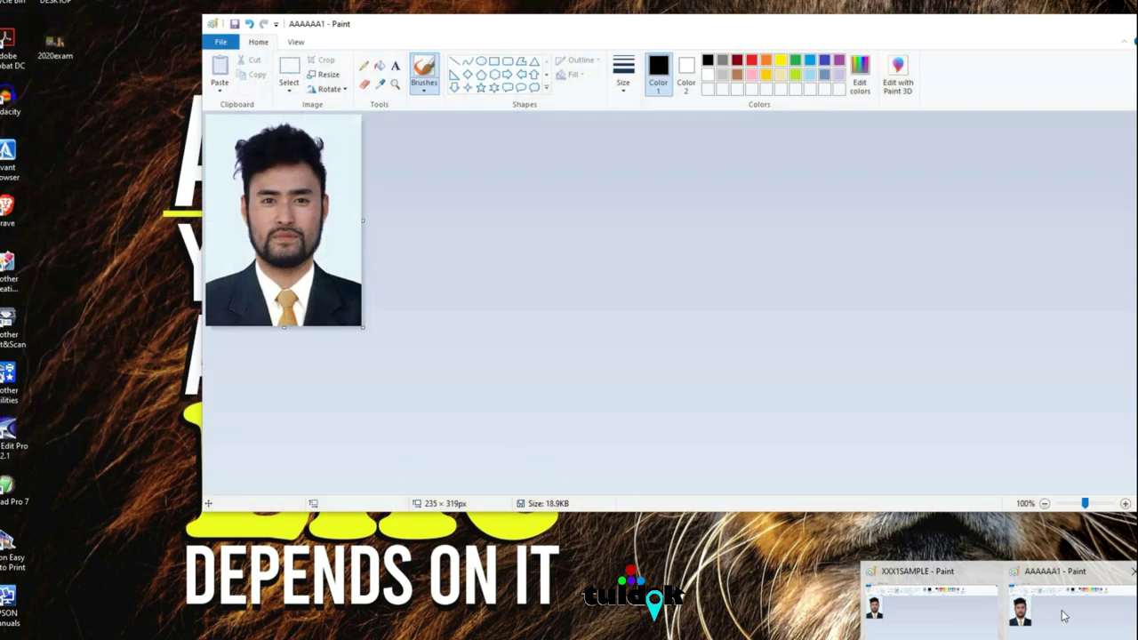
pyautogui.click(1062, 610)
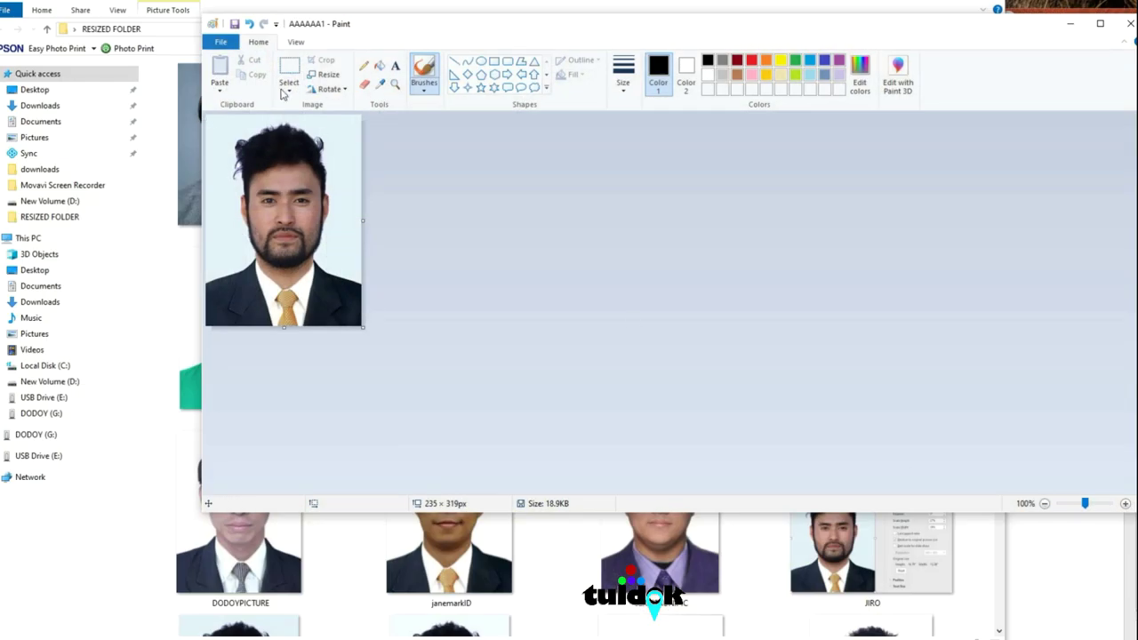
# Step: Resize the photo to 80% with aspect ratio kept, giving 188 × 256 px
pyautogui.click(323, 75)
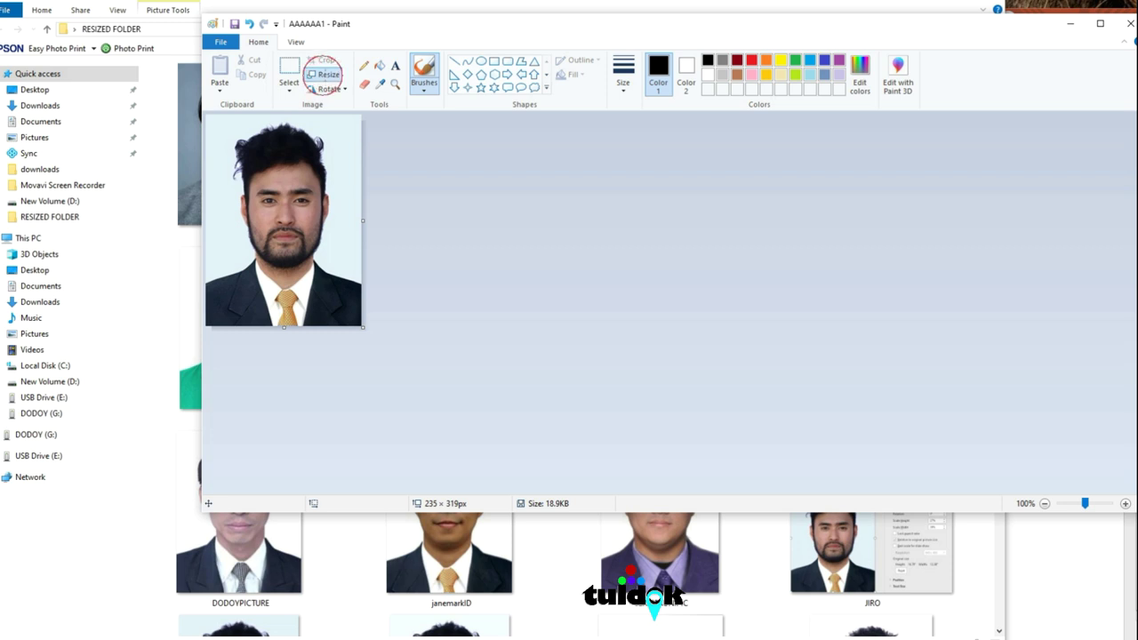
pyautogui.click(372, 147)
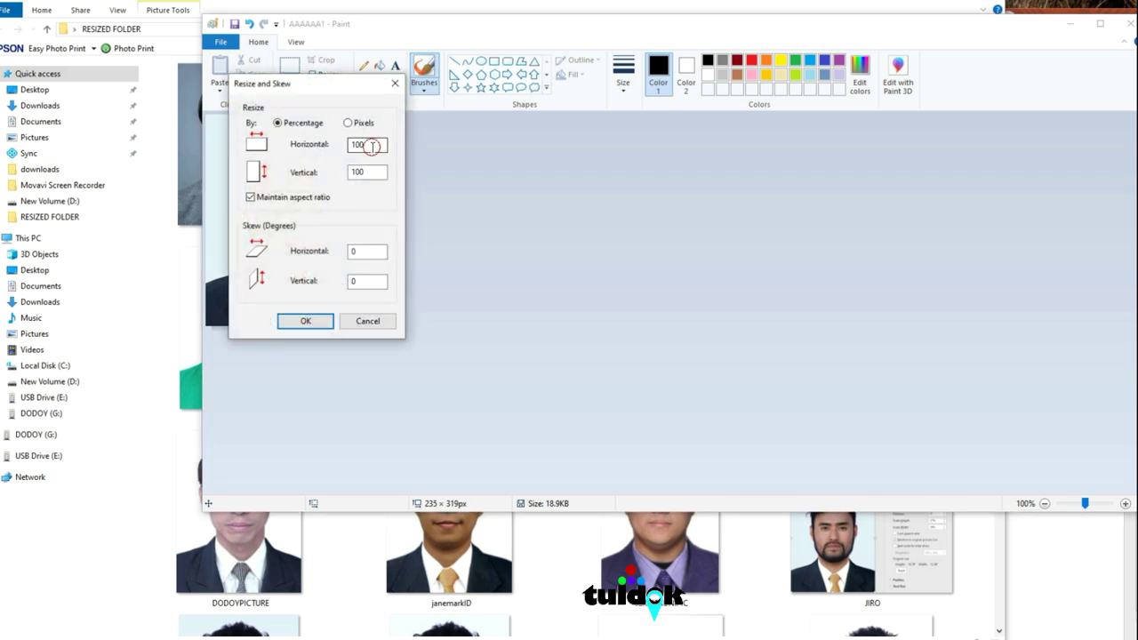
pyautogui.moveTo(371, 147); pyautogui.dragTo(298, 146)
pyautogui.write('80')
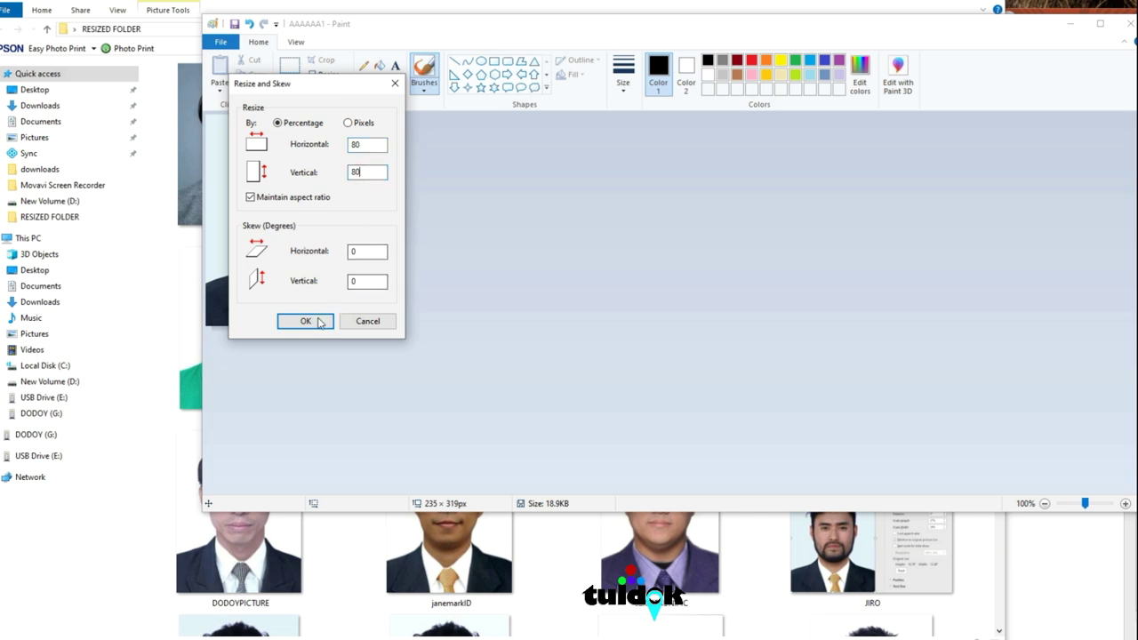
pyautogui.click(305, 321)
# Step: Save AAAAAA1 at 14.3 KB and switch back to File Explorer
pyautogui.click(221, 42)
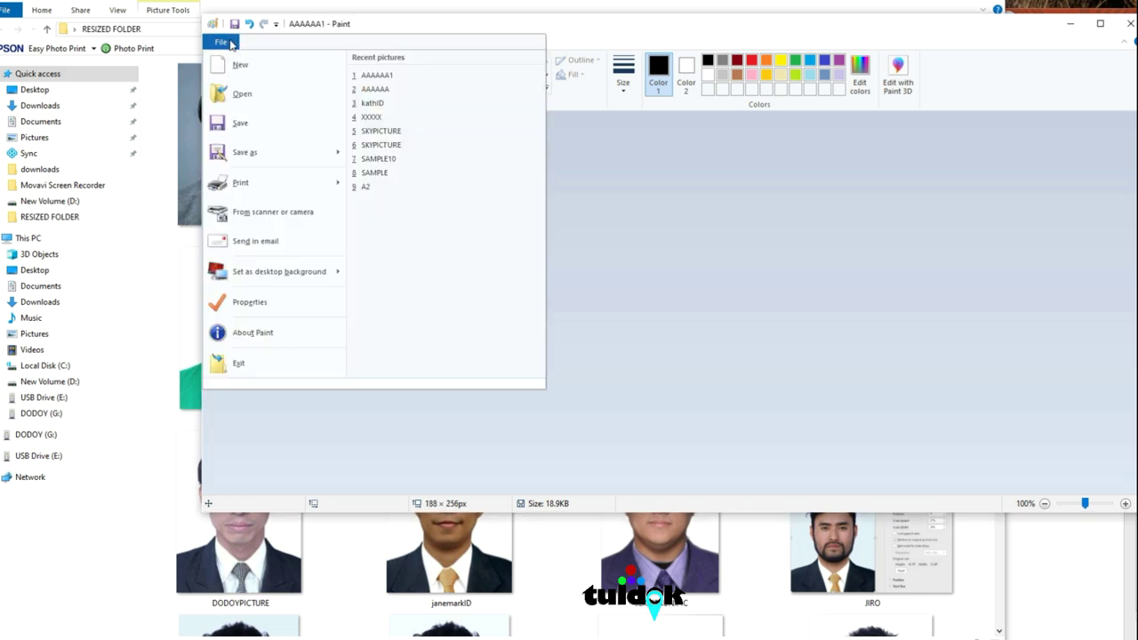
pyautogui.click(240, 123)
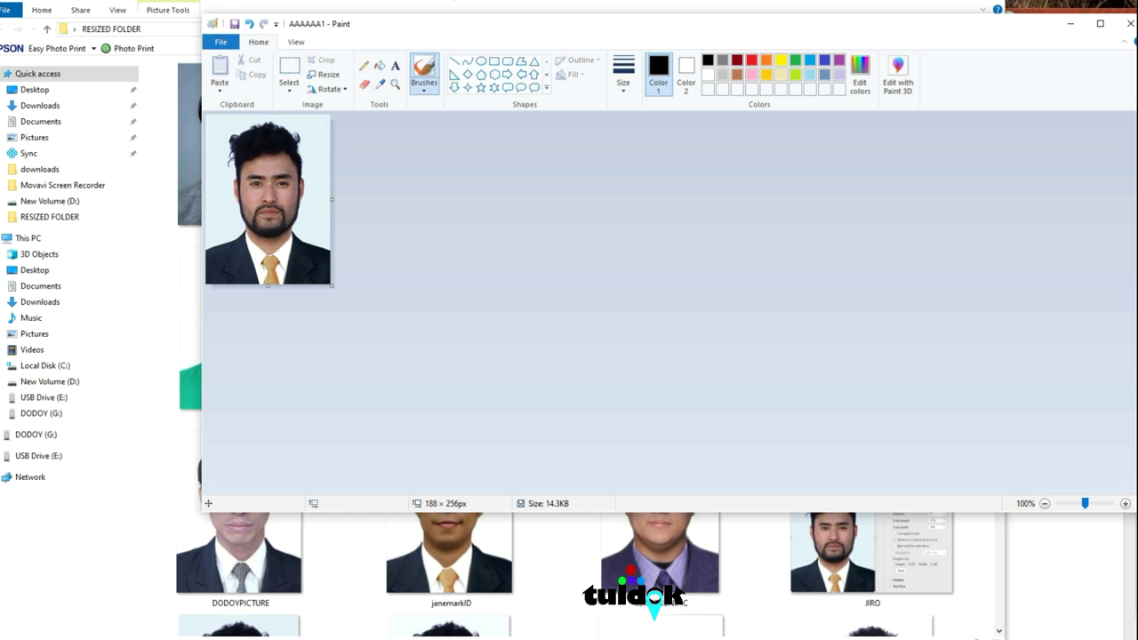
pyautogui.hotkey('alt', 'Tab')
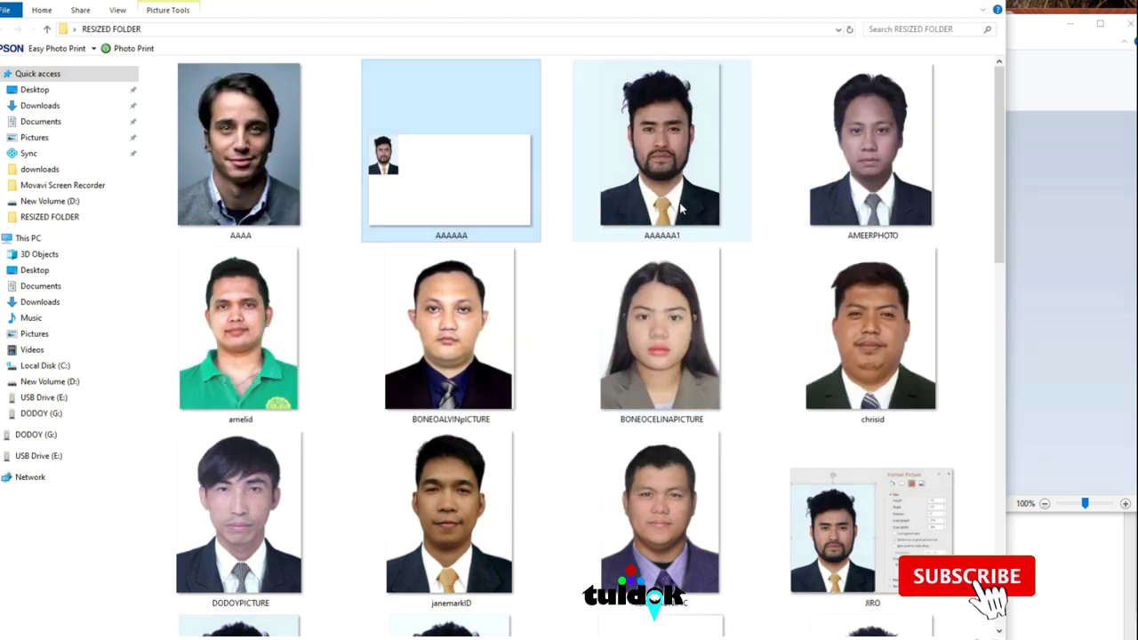
# Step: Refresh RESIZED FOLDER so the AAAAAA1 thumbnail shows the trimmed portrait
pyautogui.rightClick(759, 423)
pyautogui.click(787, 471)
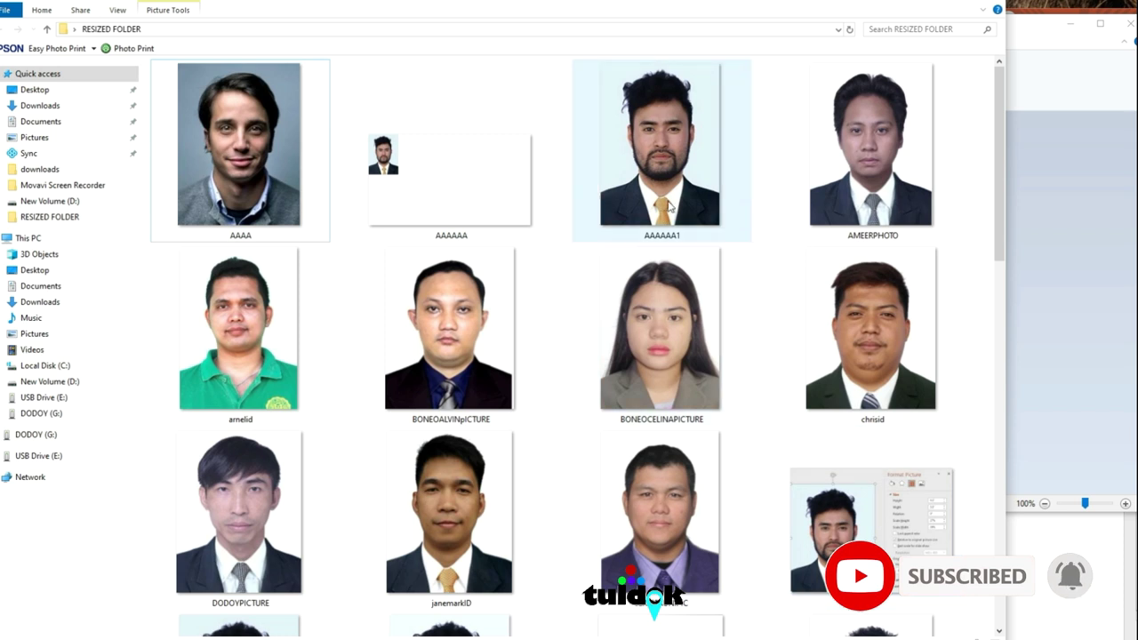